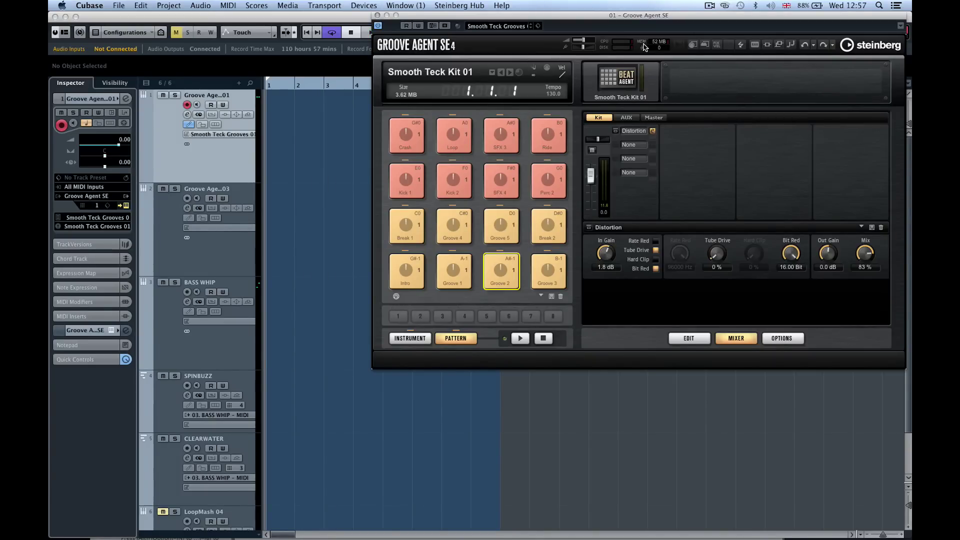
Drop Groove 2 onto track 1 at bar 1, repeat it up to bar 9, and play from bar 1.
left_click_drag(570, 22, 686, 23)
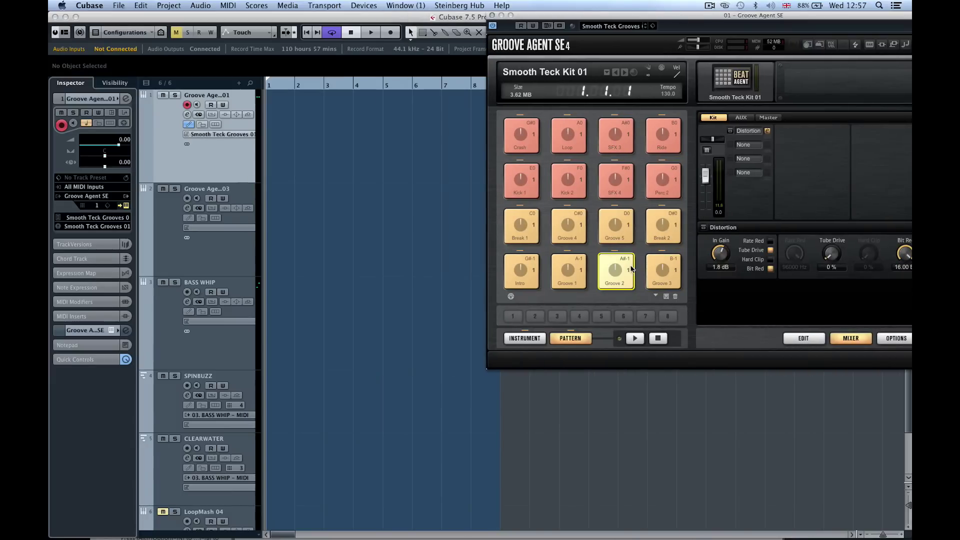
left_click_drag(625, 269, 268, 111)
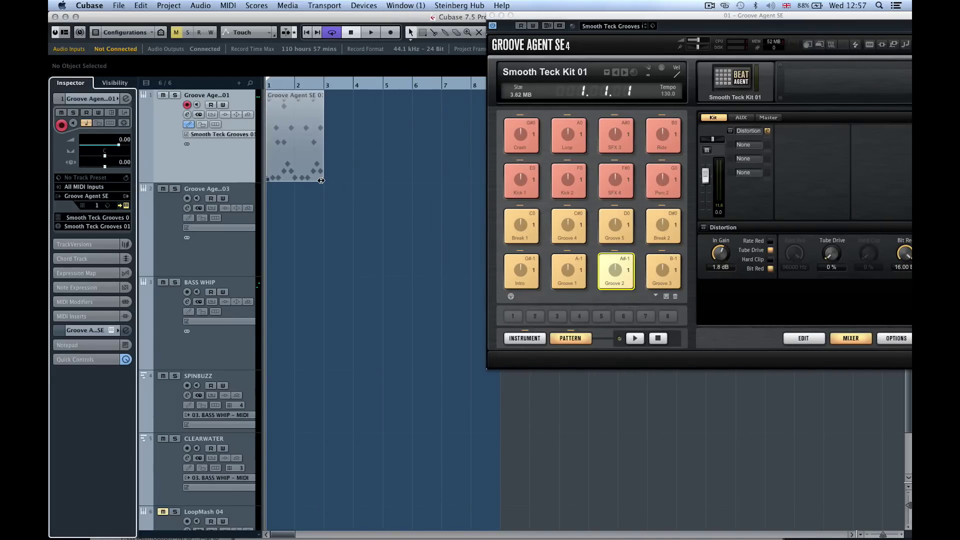
left_click_drag(321, 181, 482, 175)
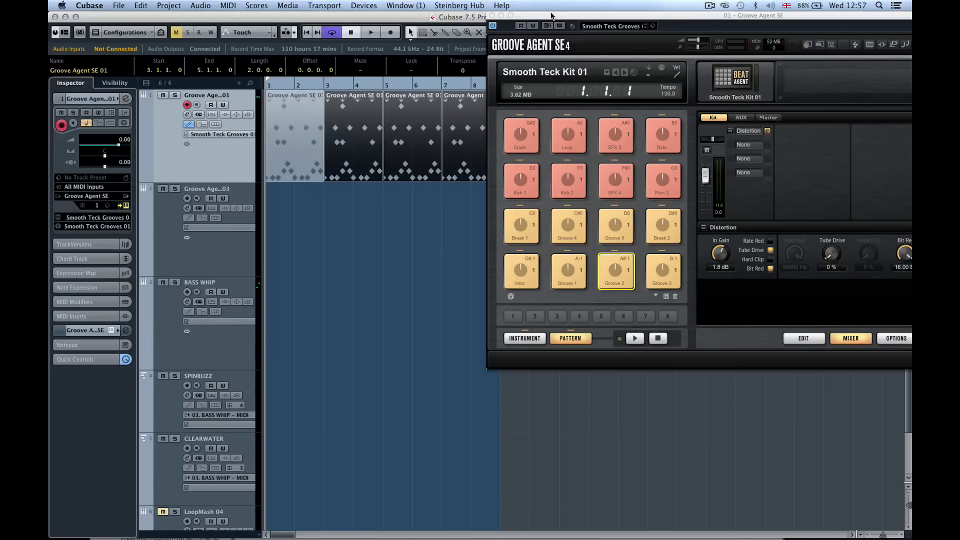
left_click_drag(552, 16, 431, 318)
key("space")
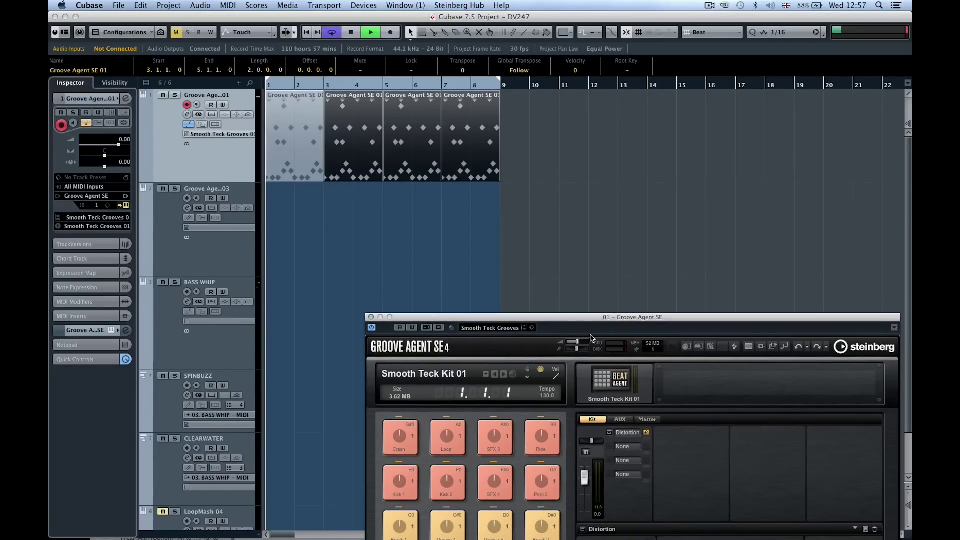
left_click_drag(561, 317, 503, 14)
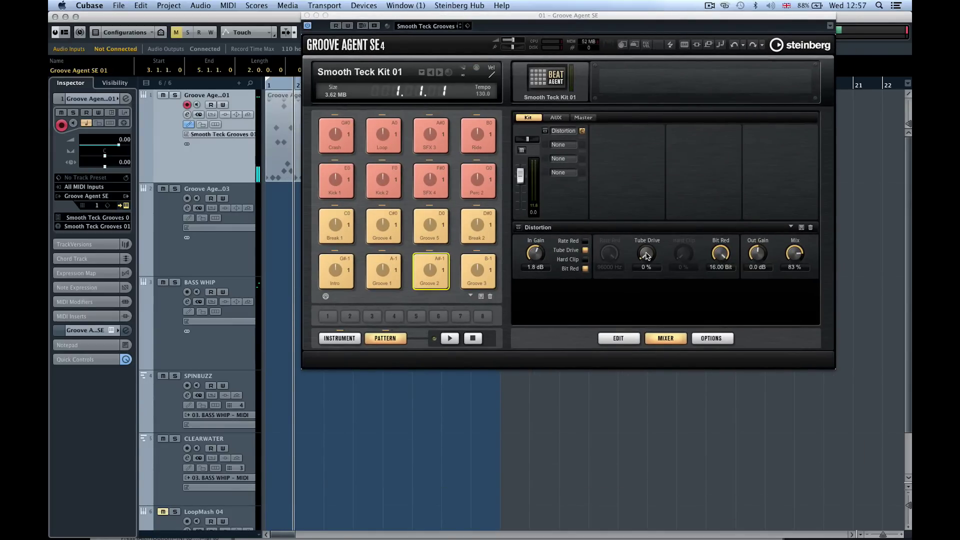
Set Groove Agent's Distortion to Bit Red 8.27 Bit, Tube Drive 49 % and In Gain 0.0 dB.
left_click_drag(720, 254, 714, 295)
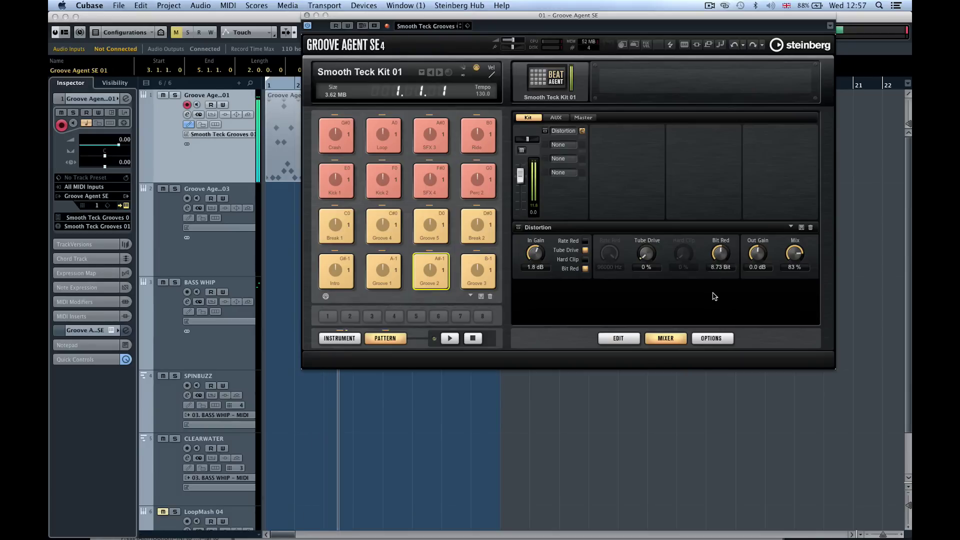
left_click_drag(657, 252, 644, 226)
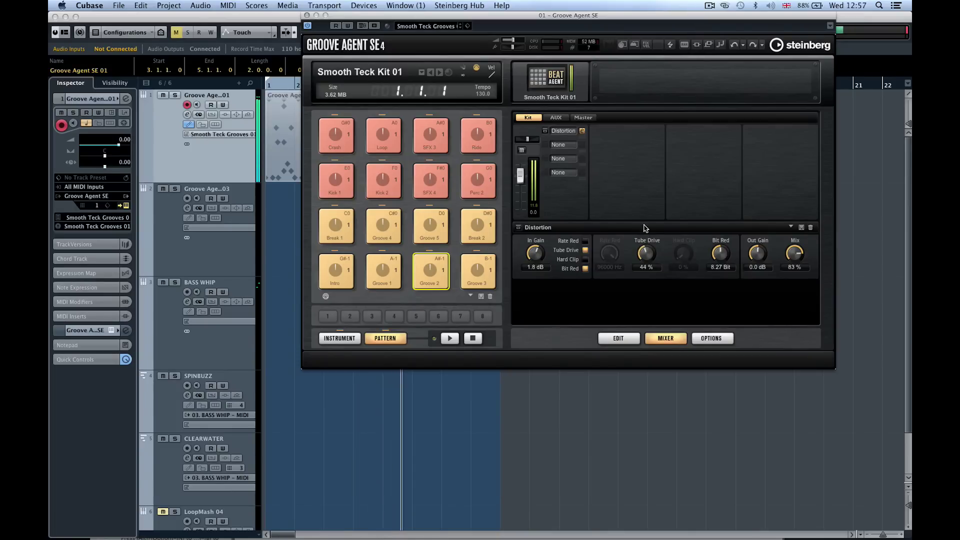
left_click_drag(534, 256, 534, 267)
mouse_move(647, 251)
left_mouse_down()
mouse_move(643, 234)
mouse_move(644, 260)
left_mouse_up()
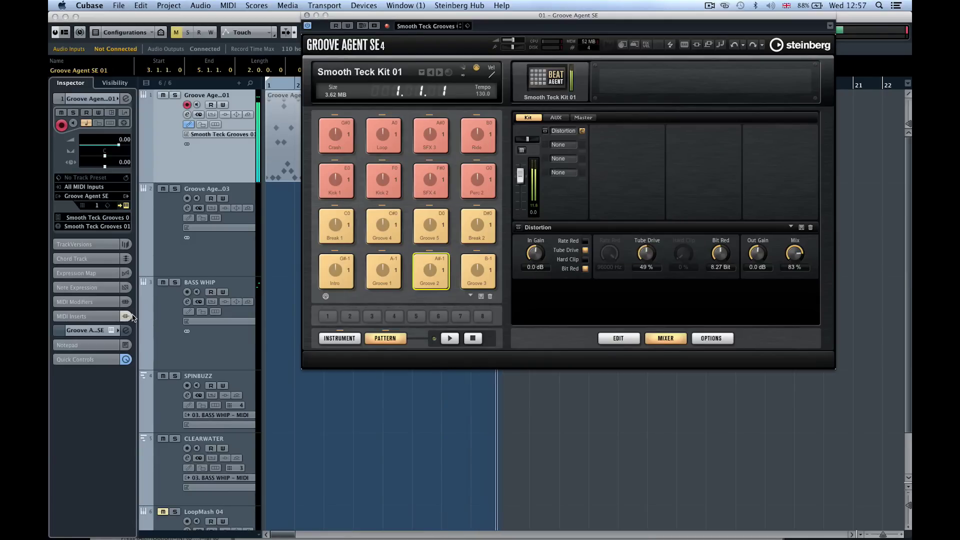
left_click(84, 330)
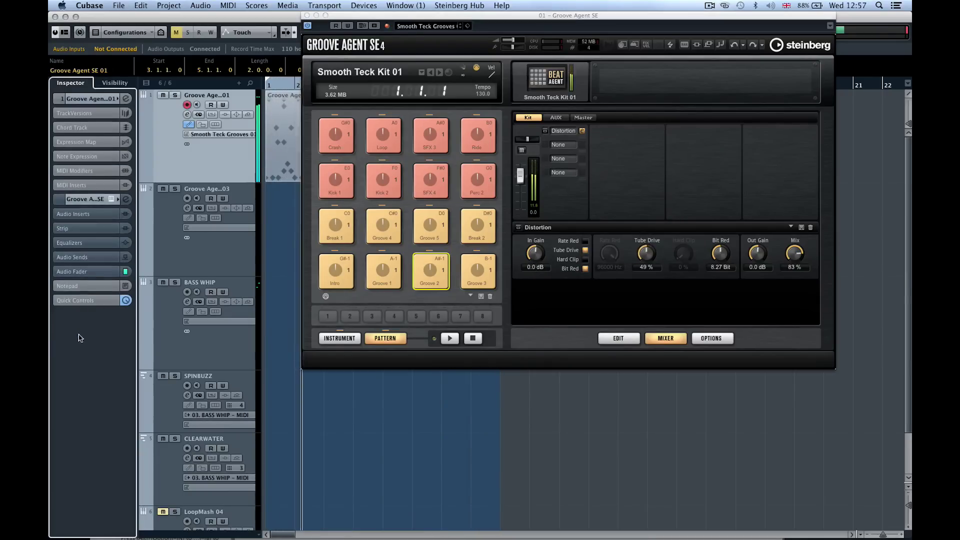
Pull the Groove Agent instrument channel fader in the Inspector down to -1.65 dB.
left_click(80, 257)
left_click(75, 415)
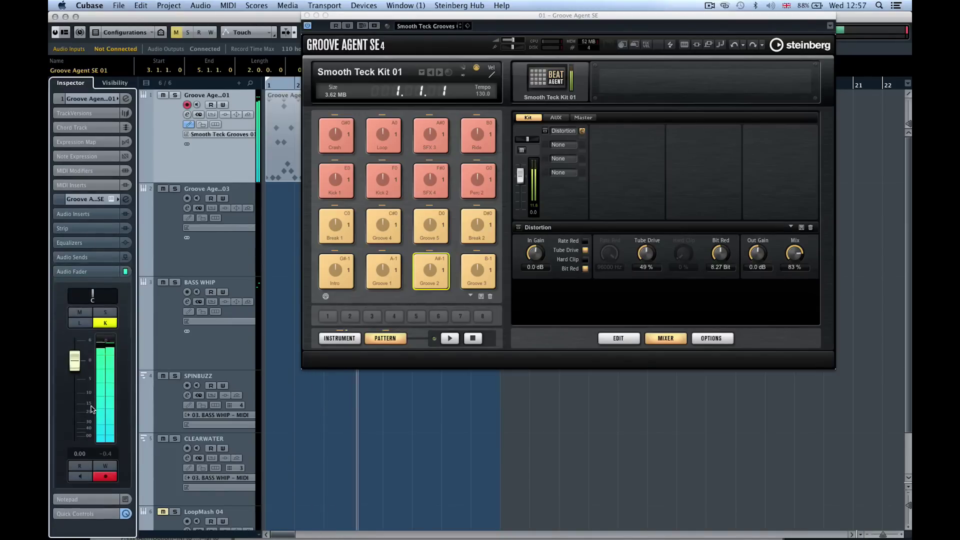
left_click_drag(78, 372, 77, 378)
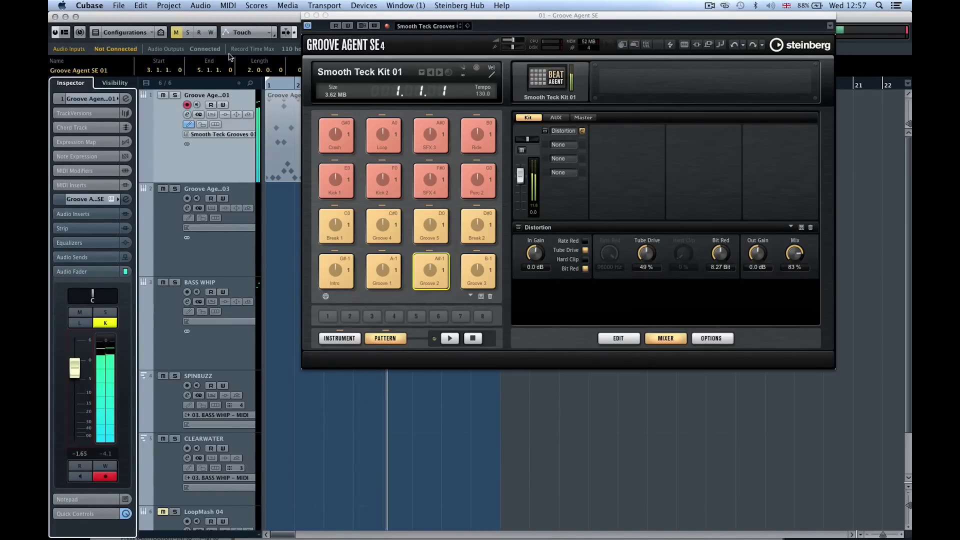
left_click_drag(305, 14, 617, 24)
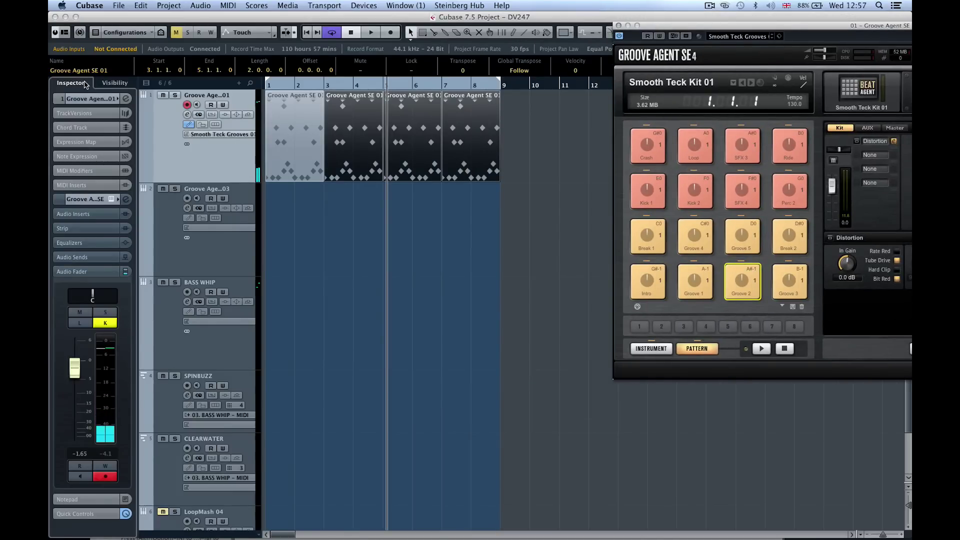
Add an empty second version to track 1, name the versions TAKE 1 and TAKE 2, and activate TAKE 2.
left_click(84, 113)
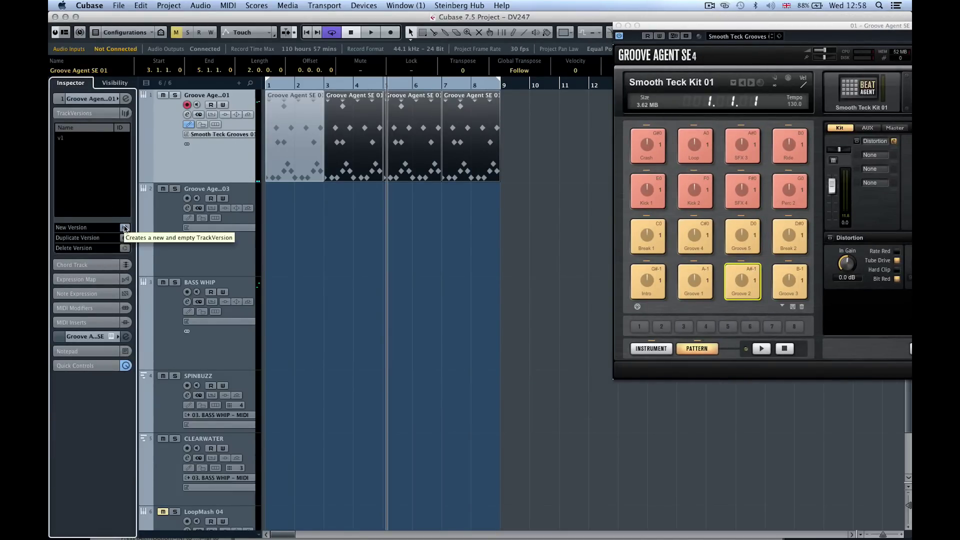
left_click(125, 228)
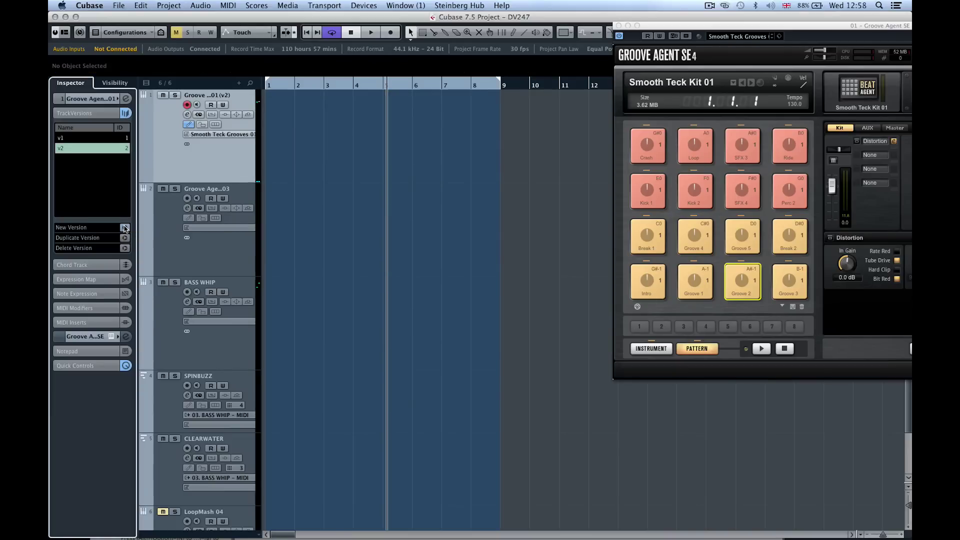
double_click(68, 149)
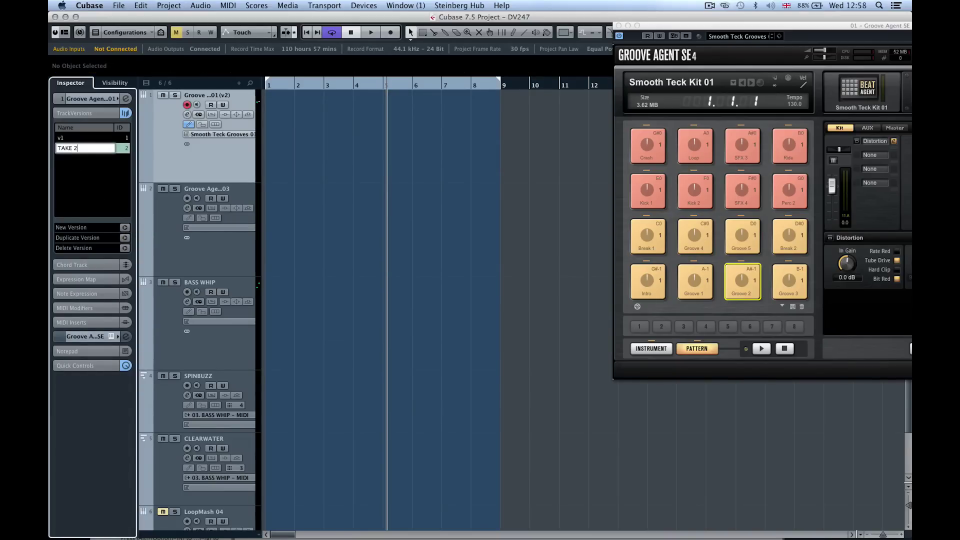
key("Return")
double_click(61, 137)
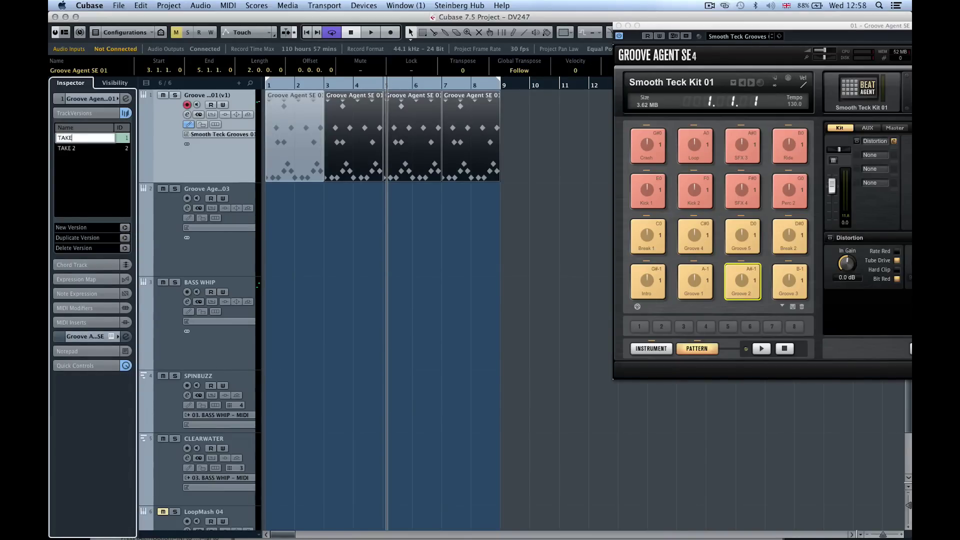
type("TAKE 1")
key("Return")
left_click(83, 150)
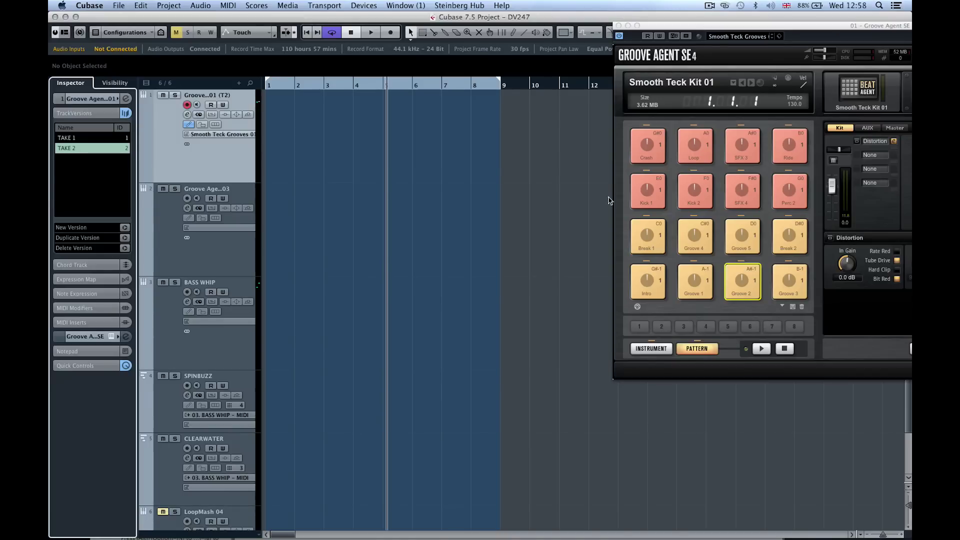
Audition Break 1, Groove 4 and Groove 5, then place Groove 5 at bars 1–3 and Break 1 at bars 3–5.
left_click(648, 236)
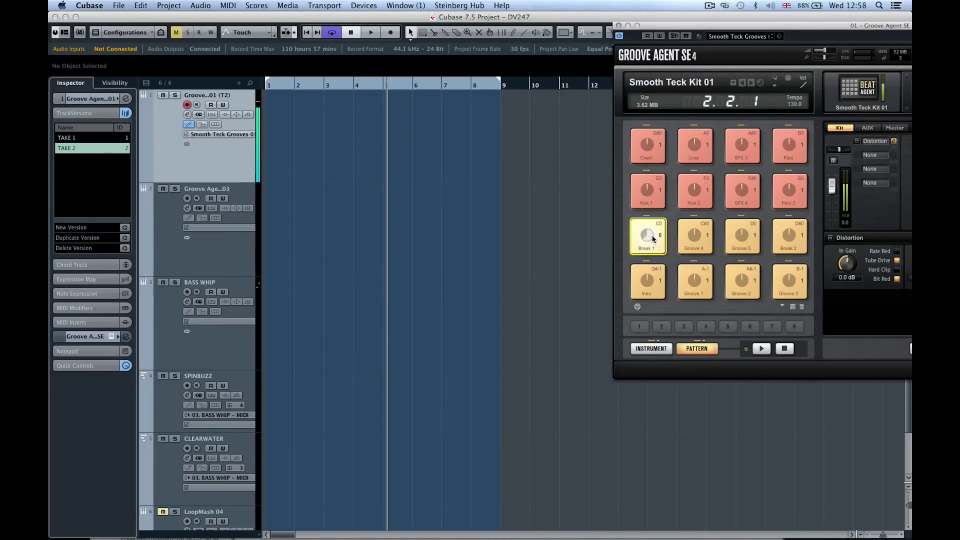
left_click(688, 239)
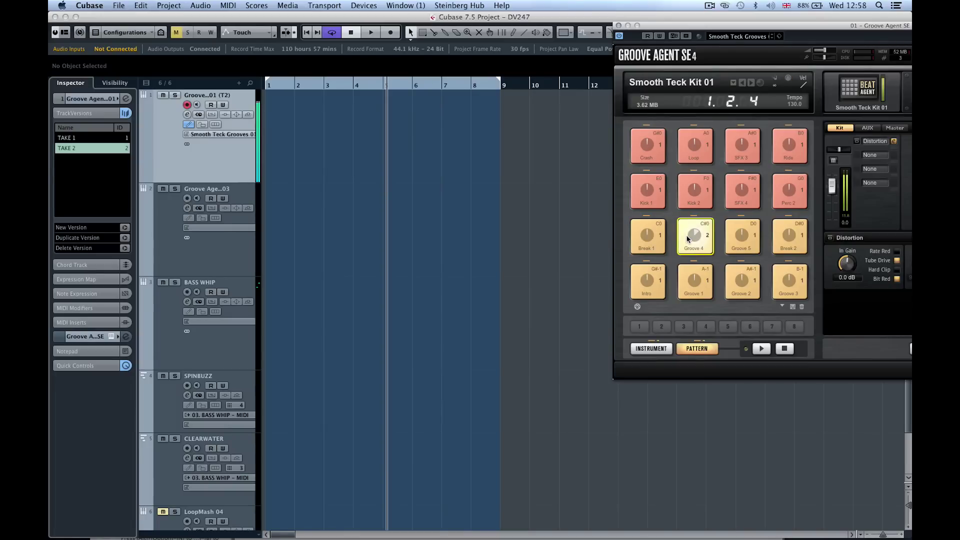
left_click(745, 242)
left_click_drag(745, 242, 283, 123)
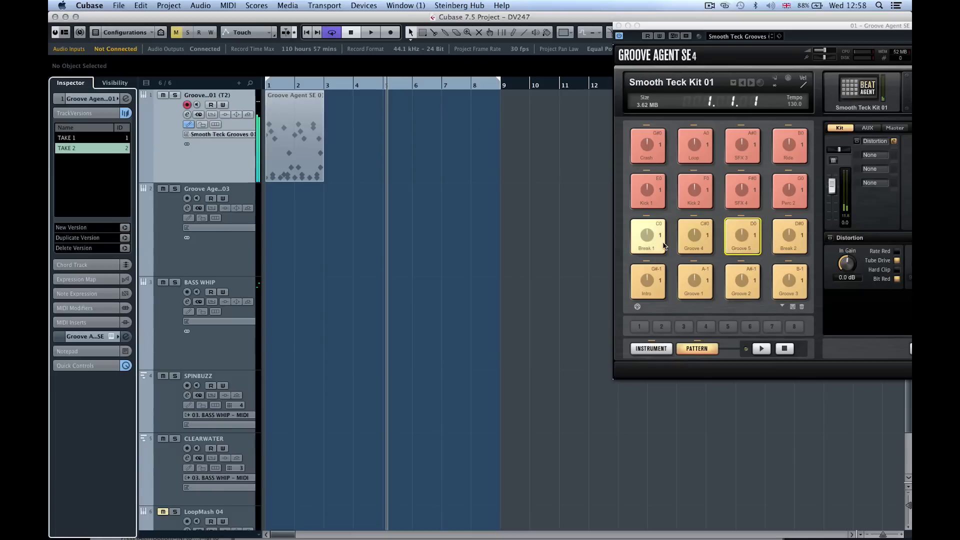
left_click_drag(666, 246, 334, 122)
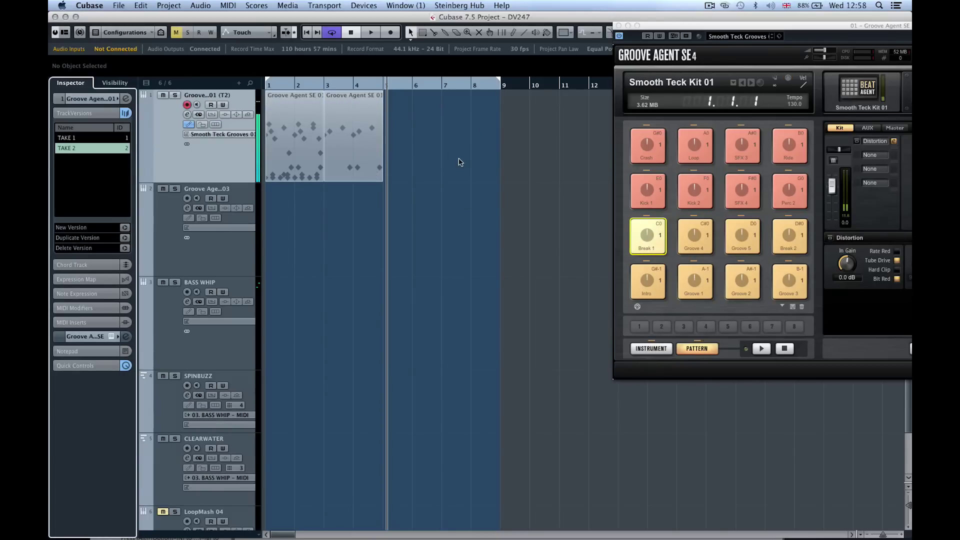
Add Groove 5 at bars 5–7 and Break 2 at bars 7–9, play TAKE 2, and close Groove Agent.
left_click(695, 240)
left_click_drag(743, 240, 393, 107)
left_click(790, 242)
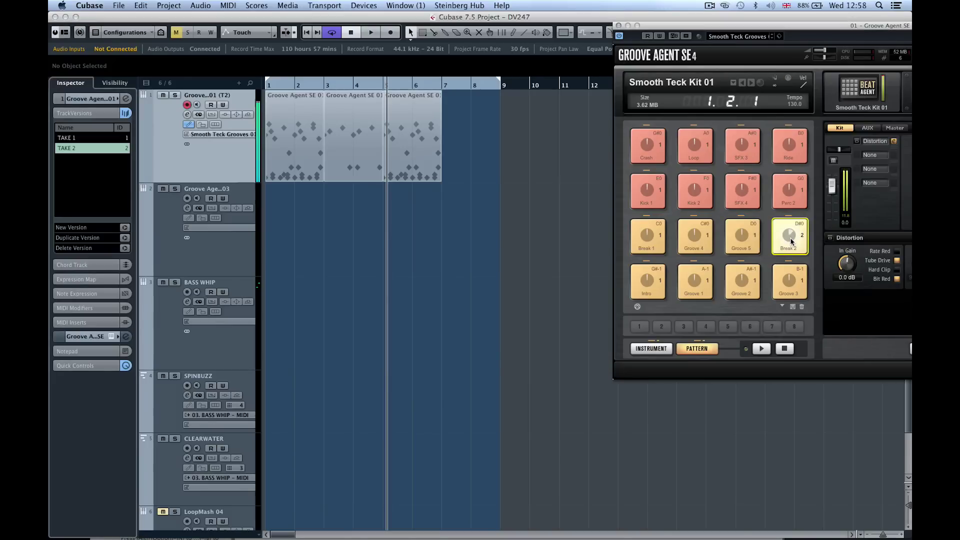
left_click_drag(791, 241, 448, 118)
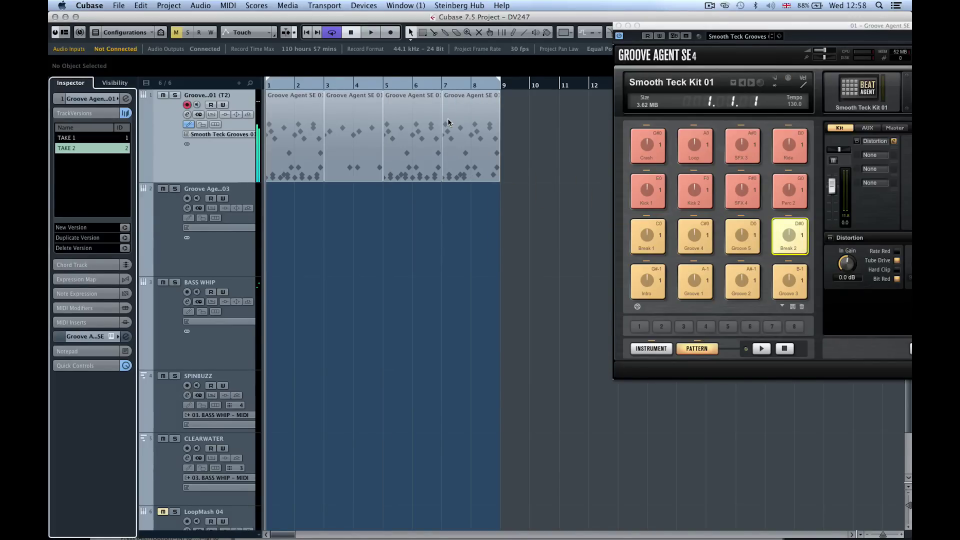
key("space")
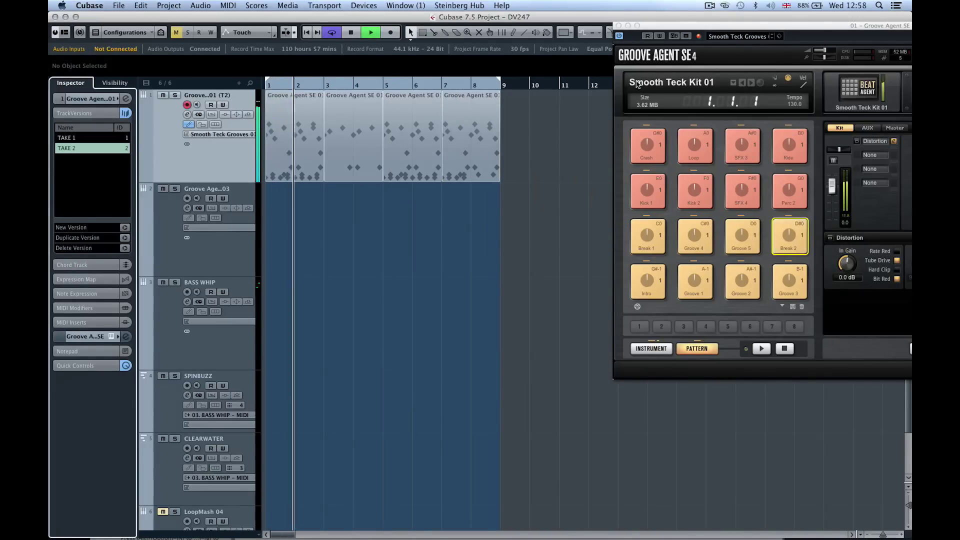
left_click(618, 26)
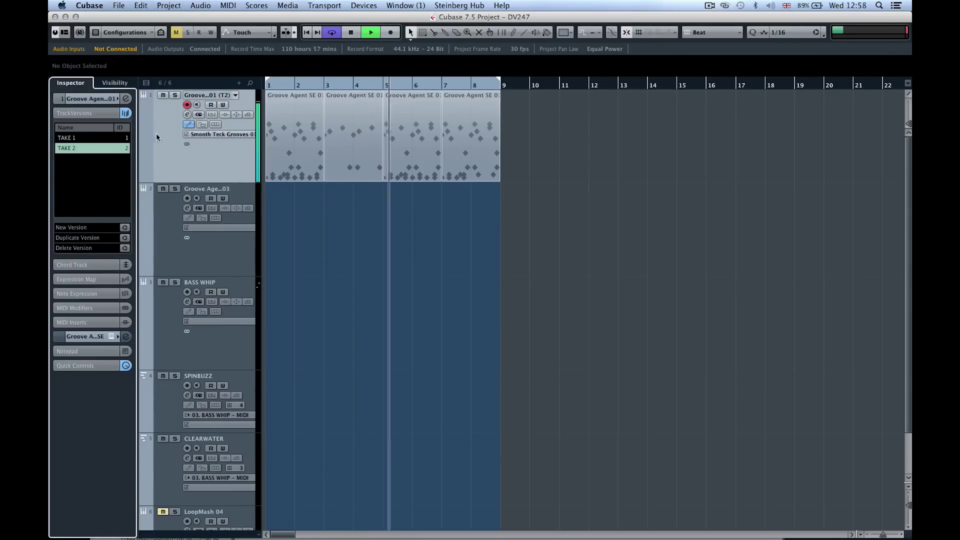
Compare TAKE 2 and TAKE 1 on the drum track, leave TAKE 1 active, and stop playback.
left_click(99, 137)
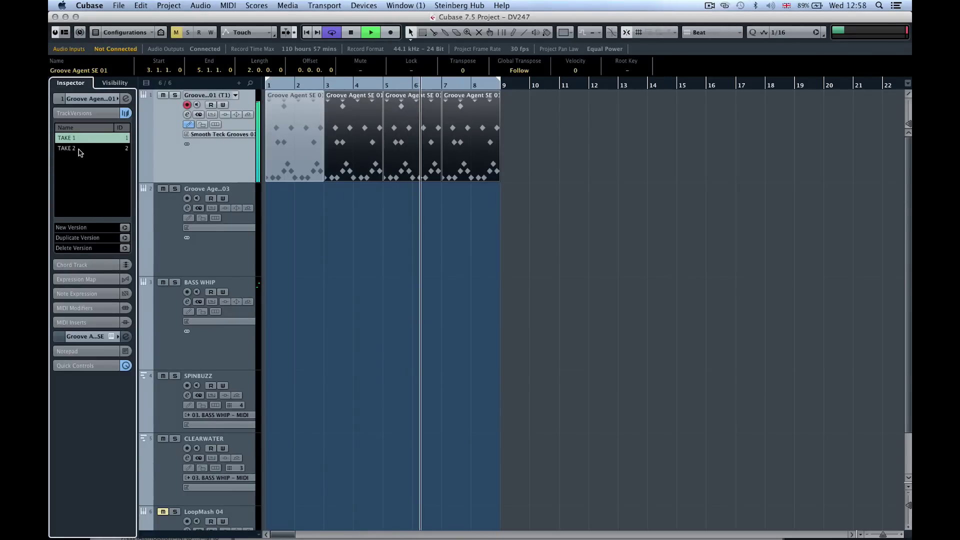
left_click(79, 152)
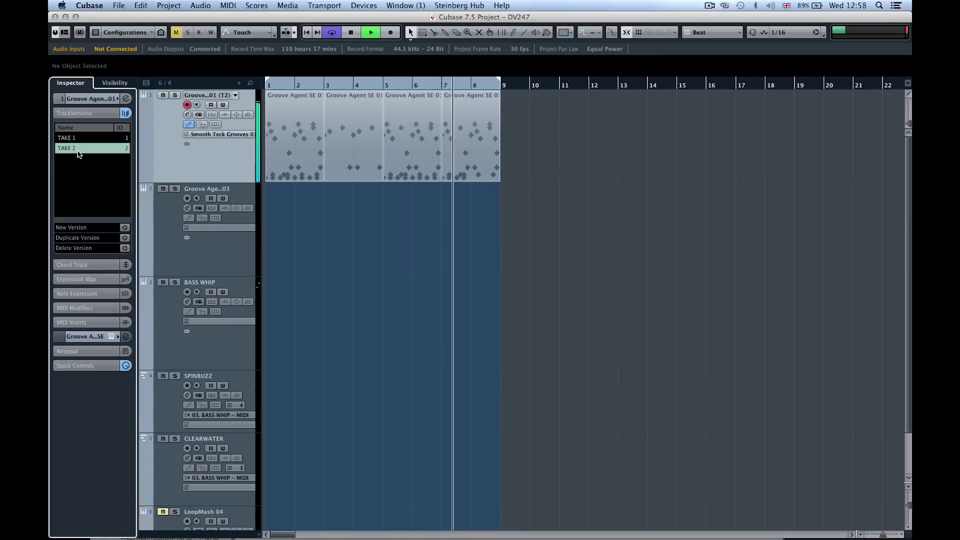
left_click(73, 139)
key("space")
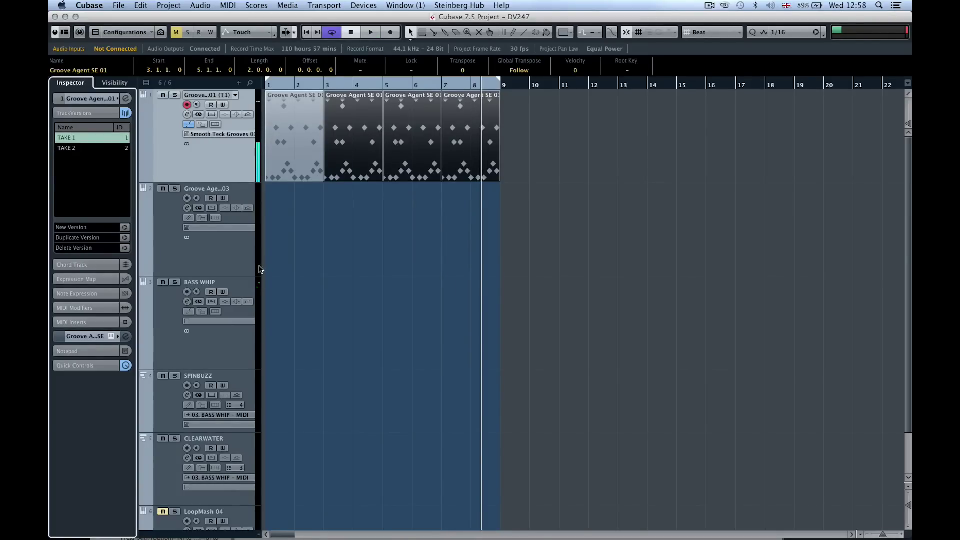
Add a Chord Track through the track list's Add Track menu and select it.
right_click(217, 163)
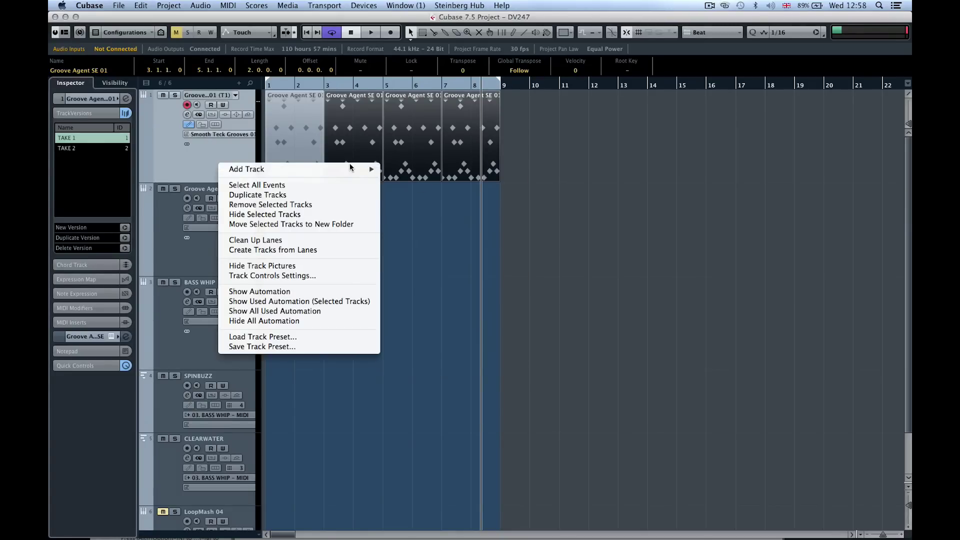
mouse_move(351, 166)
left_click(461, 246)
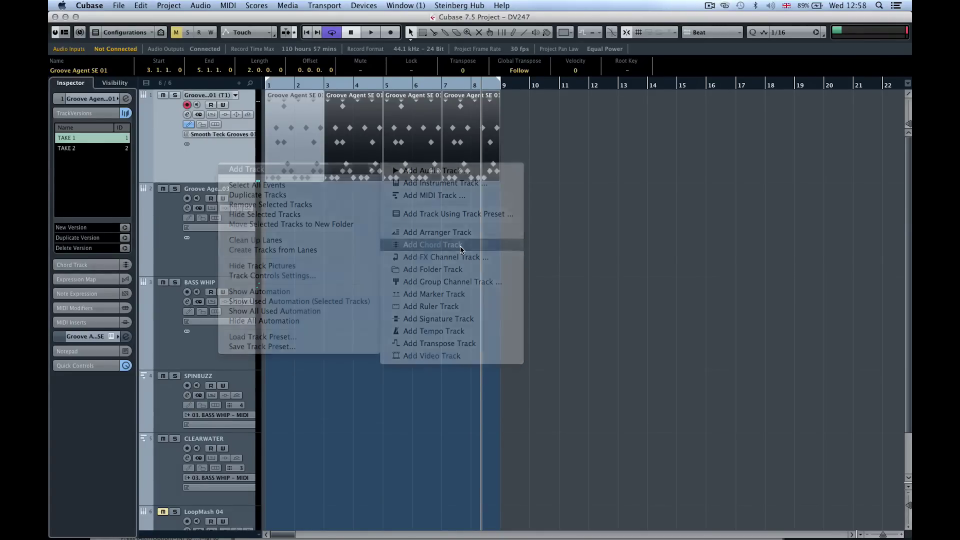
left_click(237, 228)
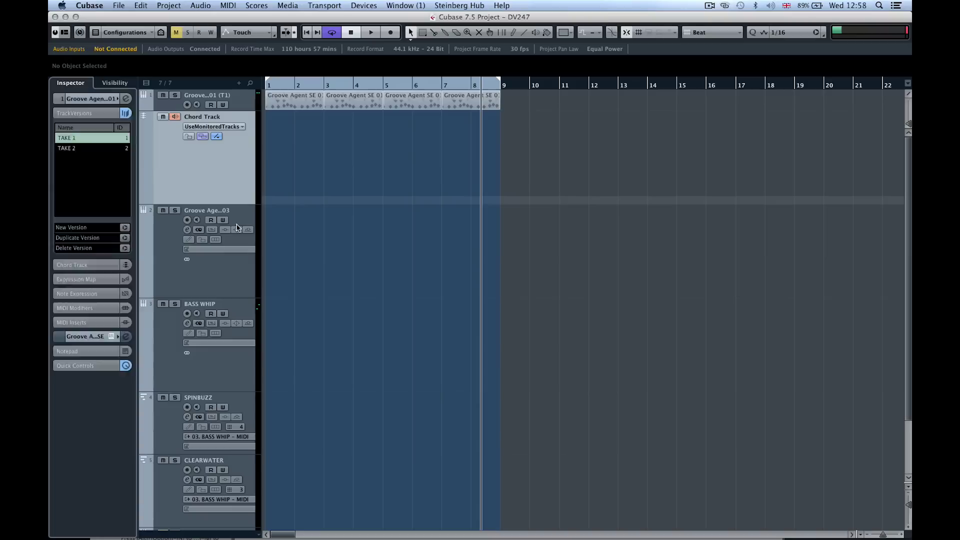
Inspect the BASS WHIP and SPINBUZZ tracks, then assign SPINBUZZ in the chord track's UseMonitoredTracks dropdown.
left_click(162, 340)
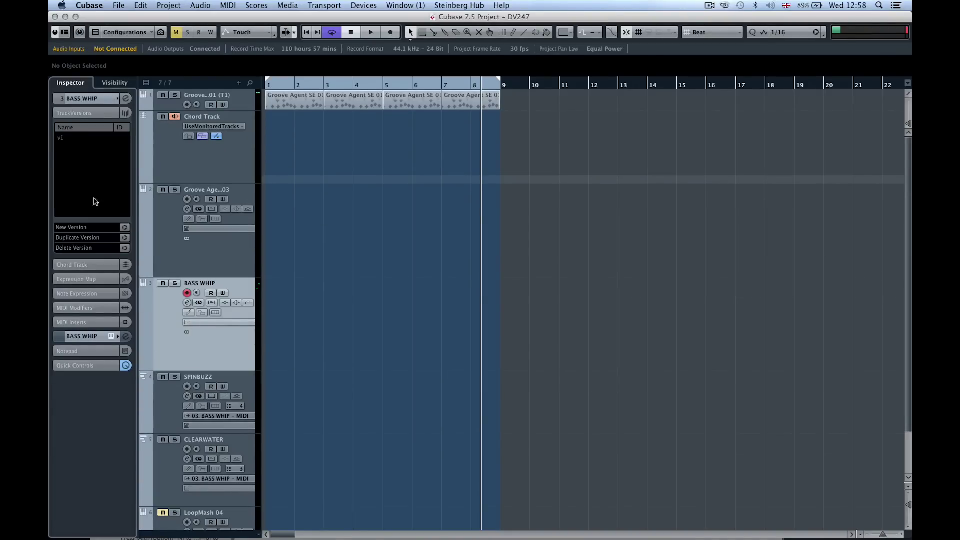
left_click(86, 98)
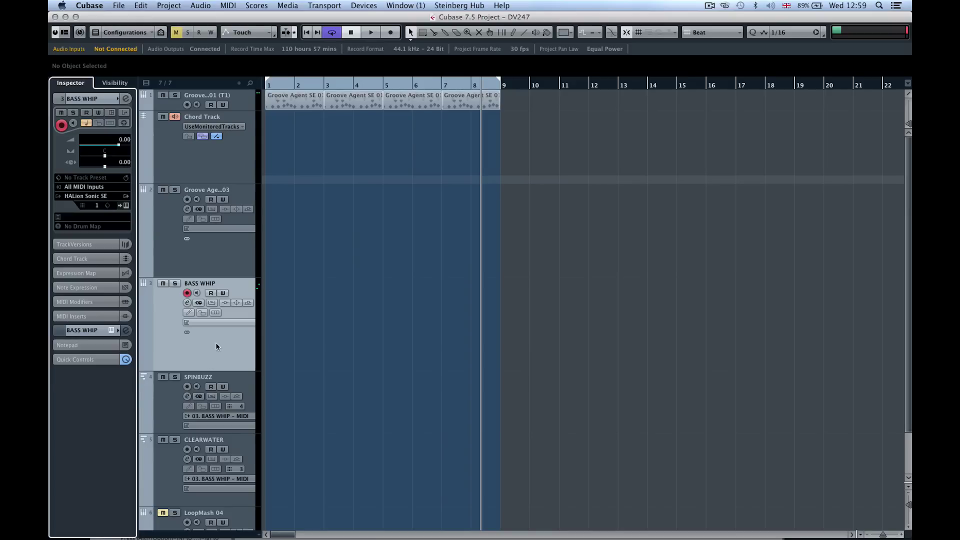
left_click(173, 391)
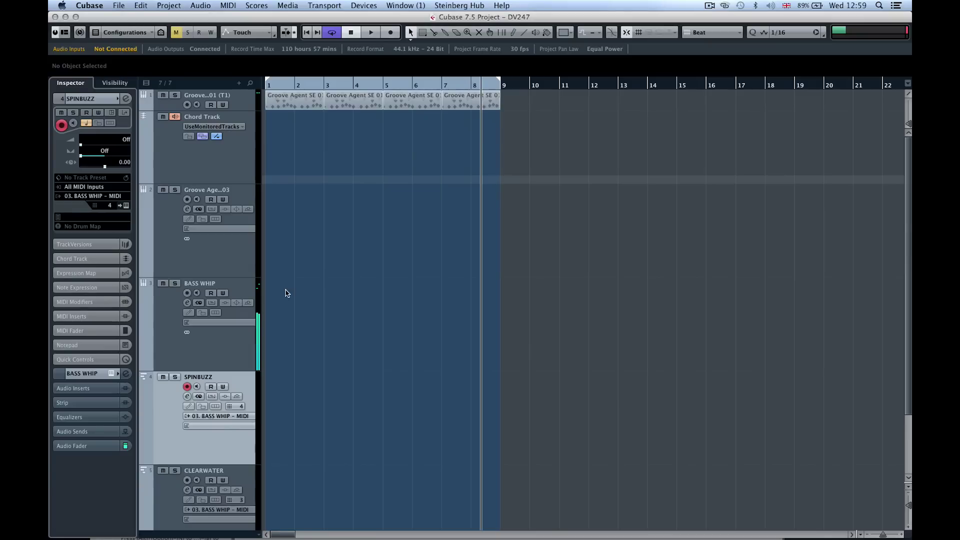
left_click(226, 128)
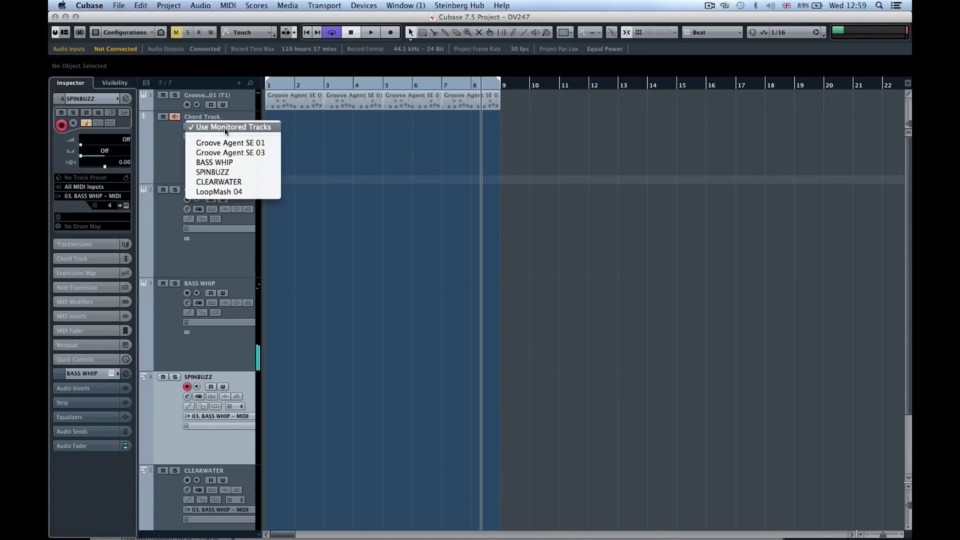
left_click(222, 173)
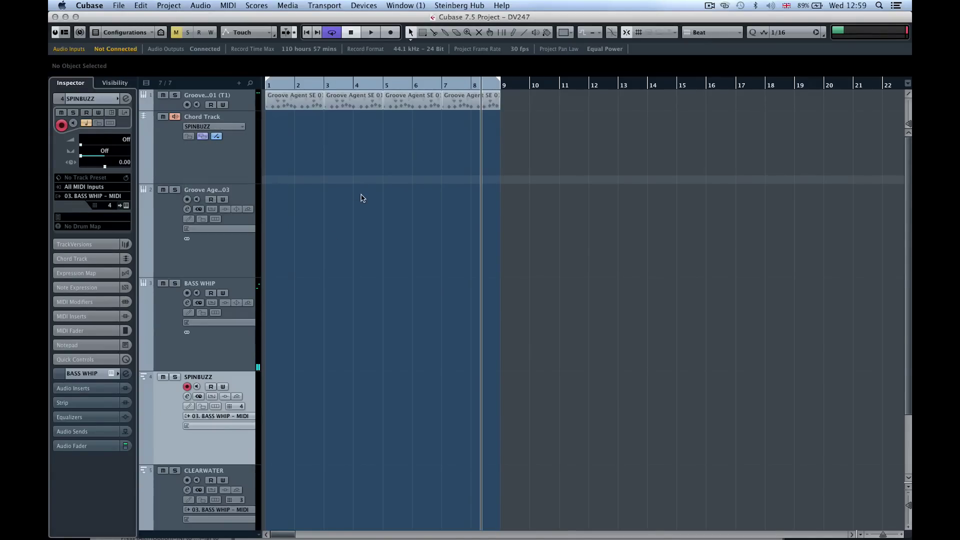
Reselect the chord track and view its track versions list, showing the single version v1.
left_click(247, 152)
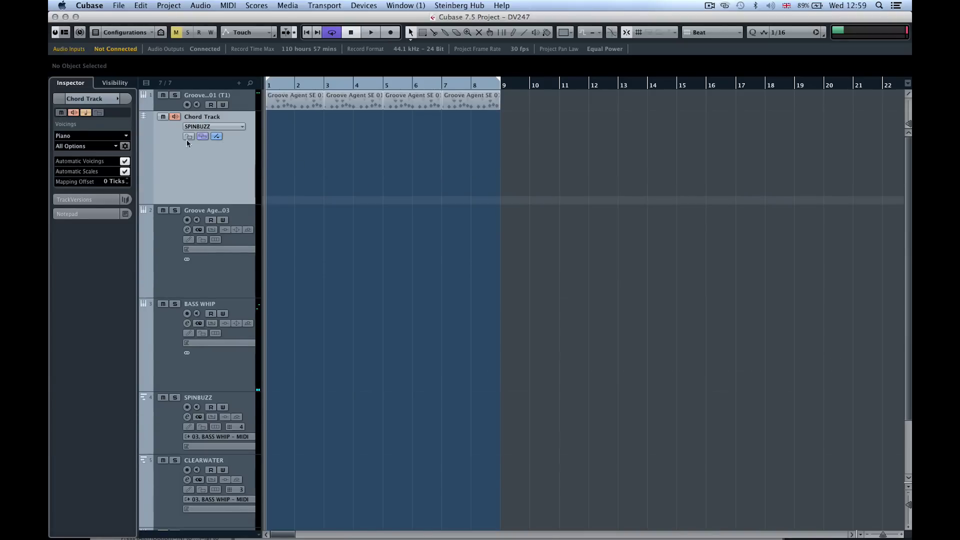
left_click(92, 199)
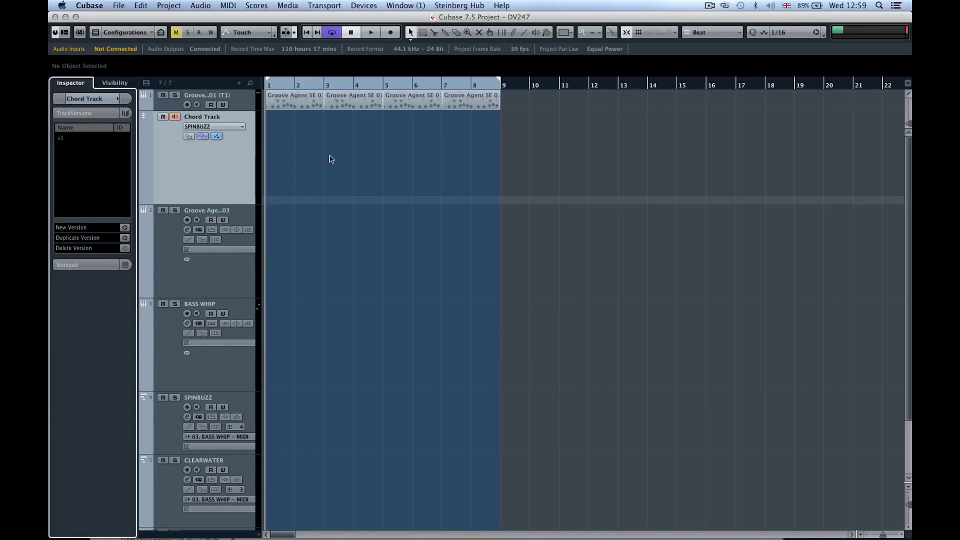
left_click(165, 426)
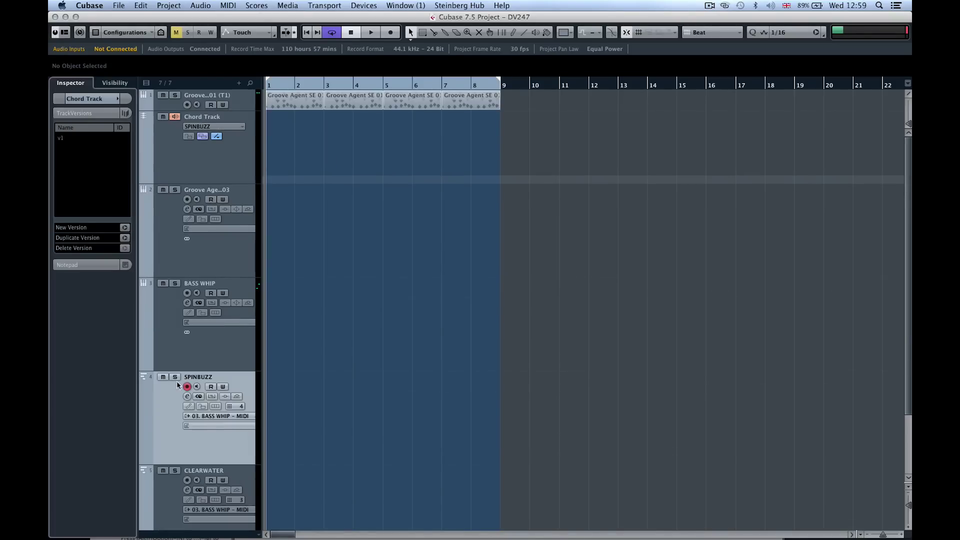
left_click(230, 145)
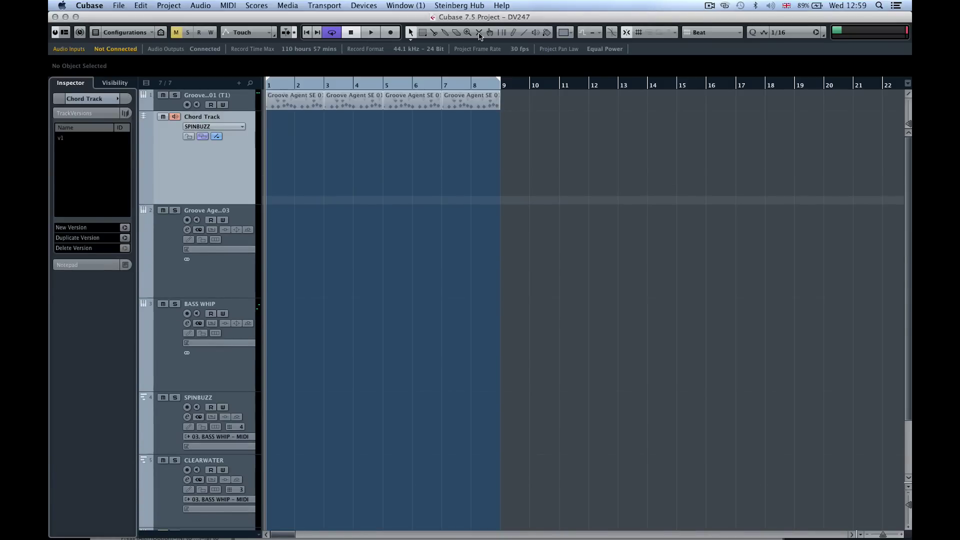
With the Draw tool and zoomed in, add empty chord events at bars 1, 2, 3 and 4.
left_click(514, 33)
key("h")
key("h")
key("h")
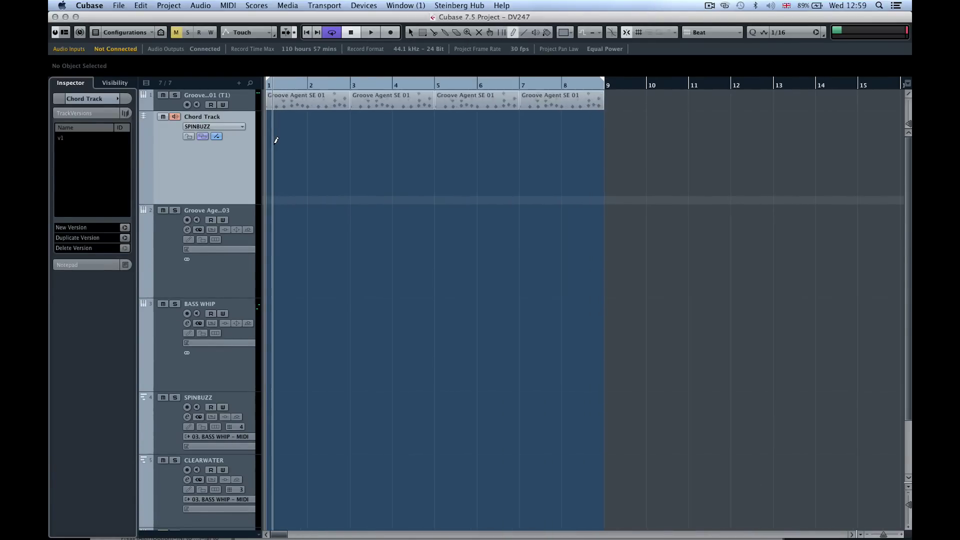
key("h")
left_click(276, 140)
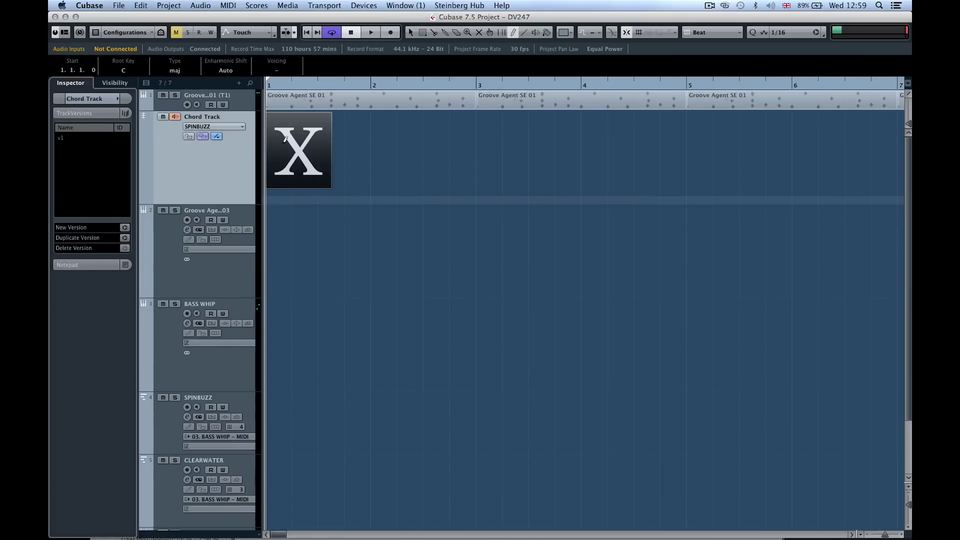
left_click(381, 138)
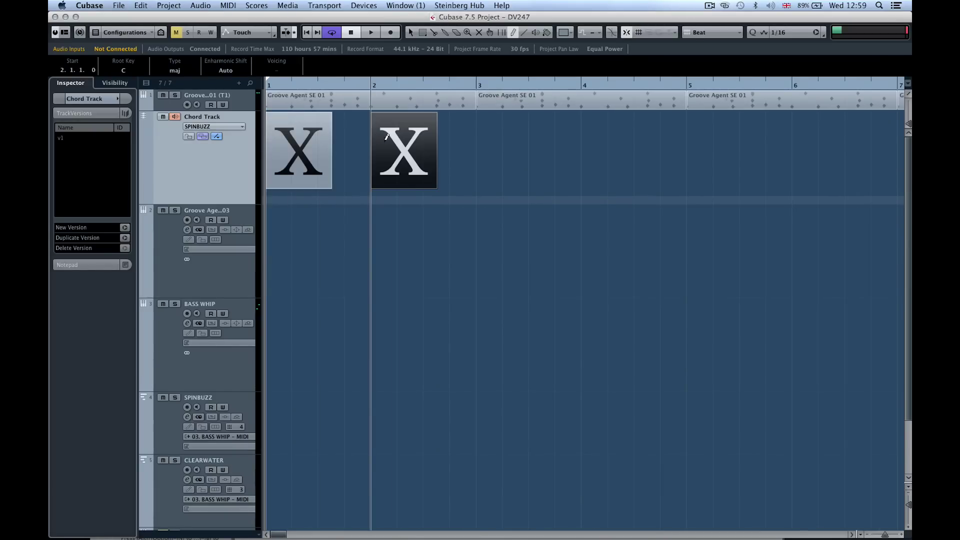
left_click(481, 130)
left_click(598, 132)
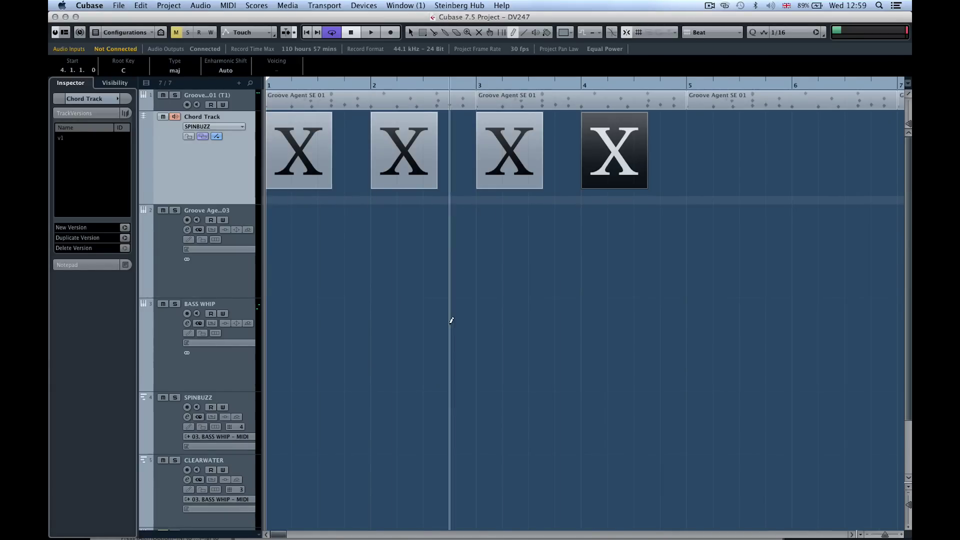
Return to the Object Selection tool and open the chord editor for the bar 1 chord.
right_click(452, 284)
left_click(468, 298)
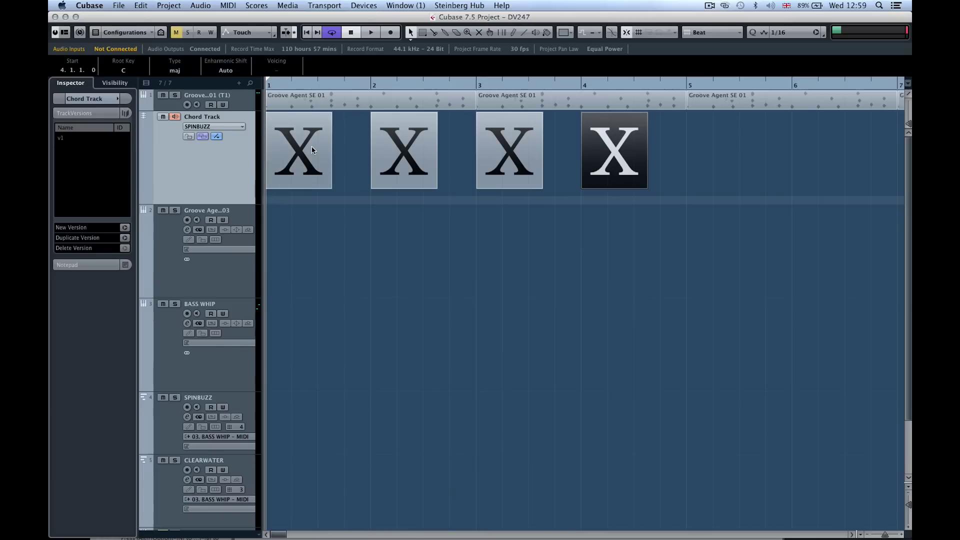
double_click(311, 147)
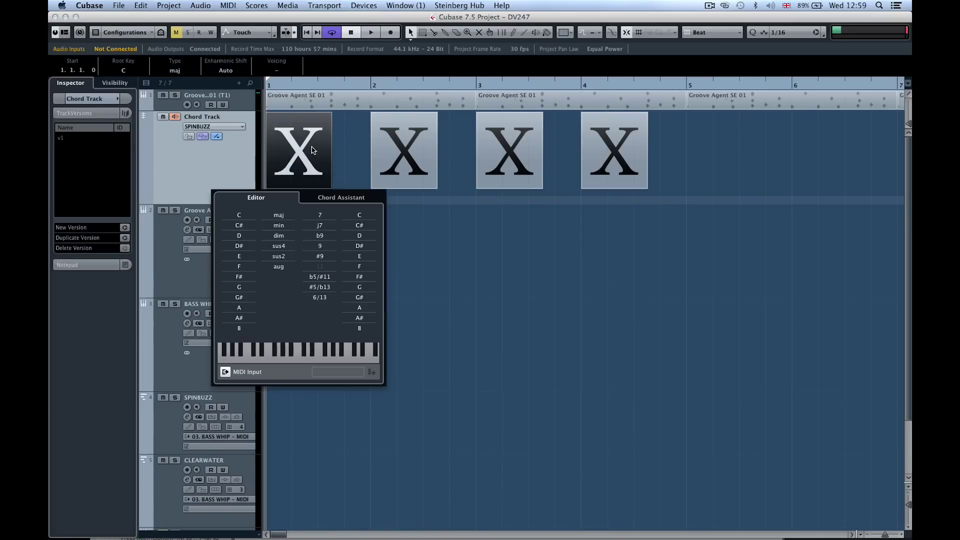
Try Dmin, Gmin/D, Dmin/A, Amin/E and Cmin/G, settling on Cmin in root position for bar 1.
left_click(239, 239)
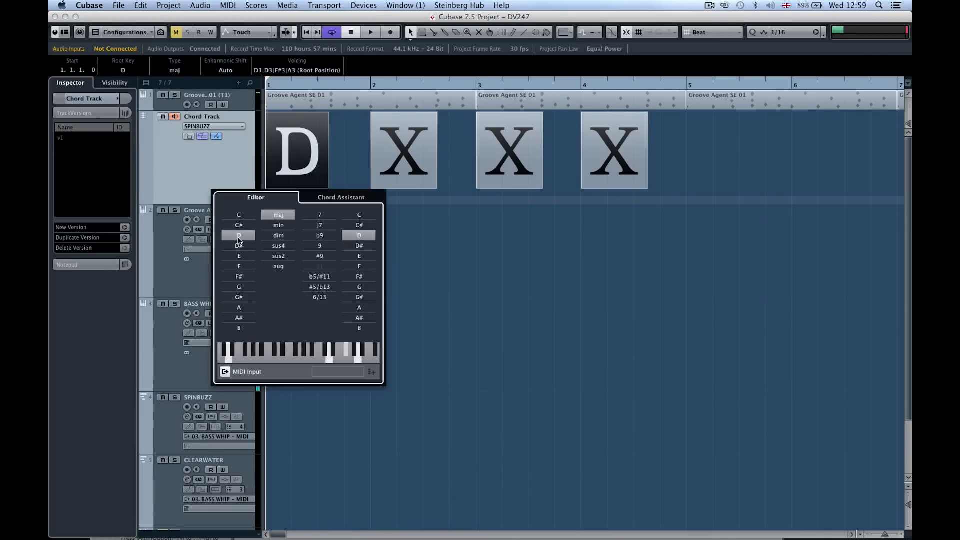
left_click(277, 226)
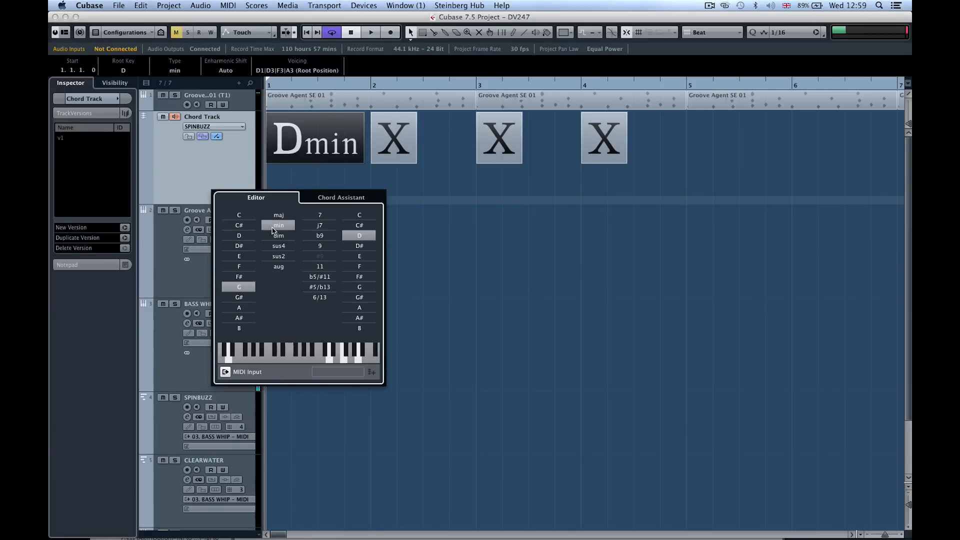
left_click(273, 230)
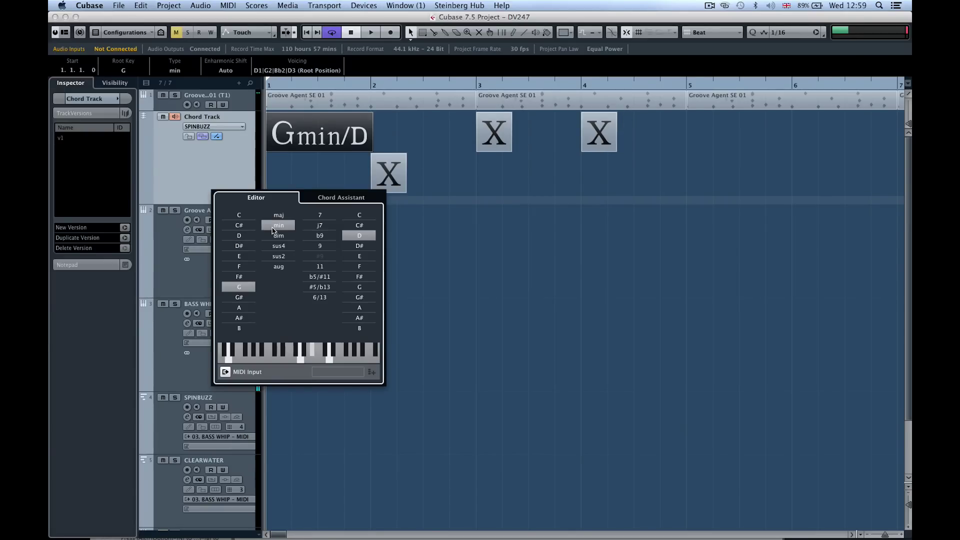
left_click(243, 235)
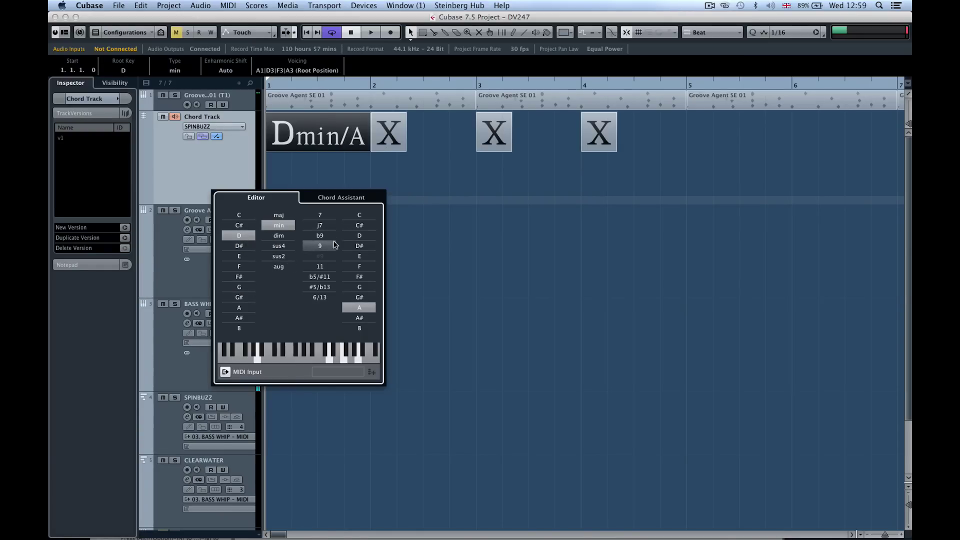
left_click(243, 308)
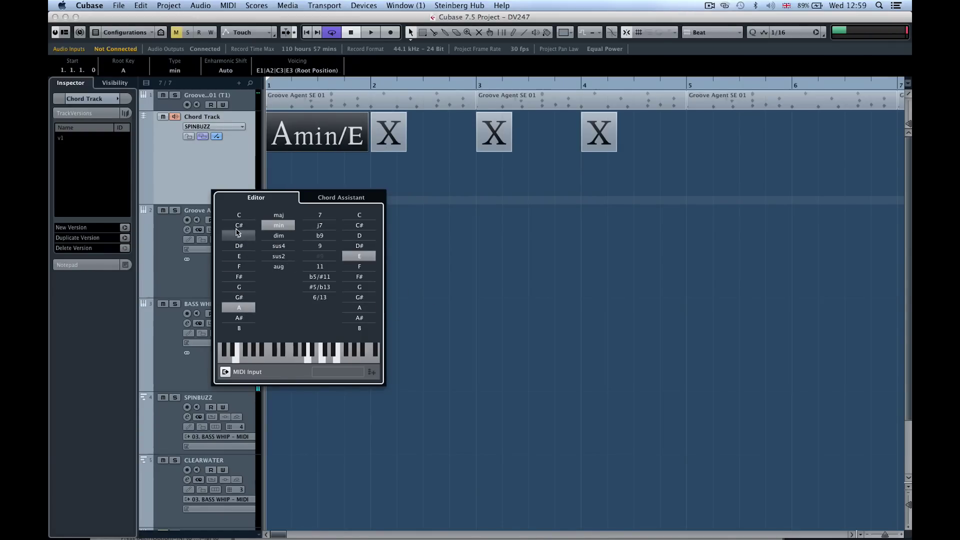
left_click(241, 216)
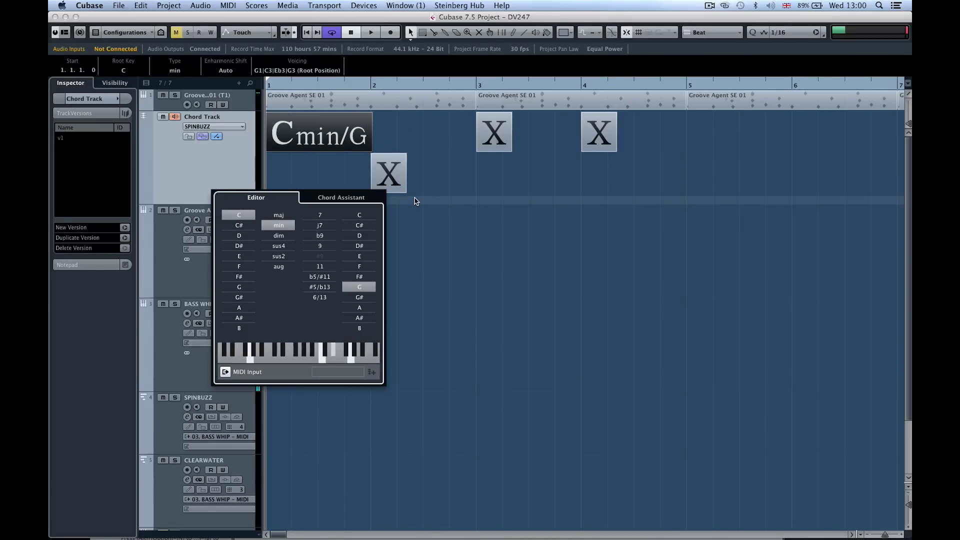
left_click(357, 287)
left_click(419, 160)
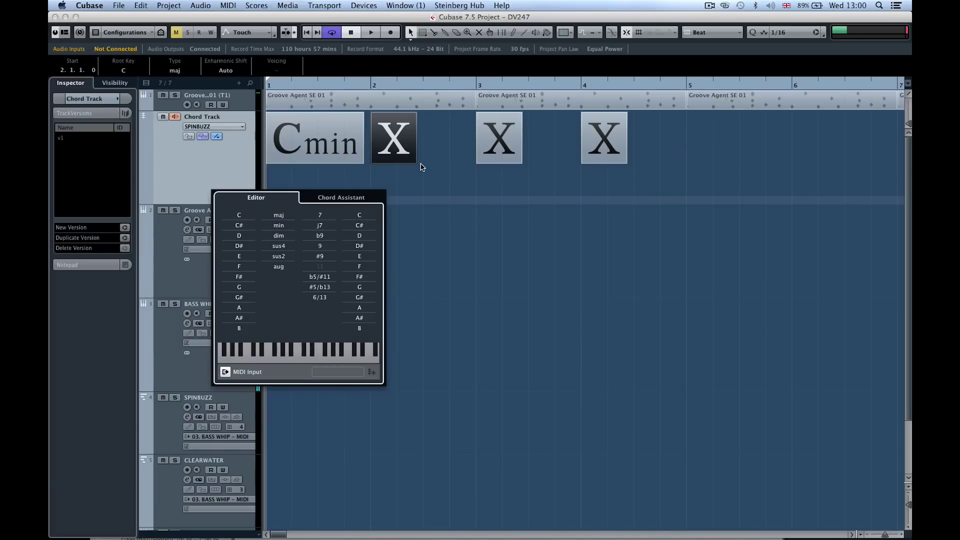
Show Chord Assistant suggestions for the second chord, keeping Cadence mode and the Full cadence type.
left_click(342, 199)
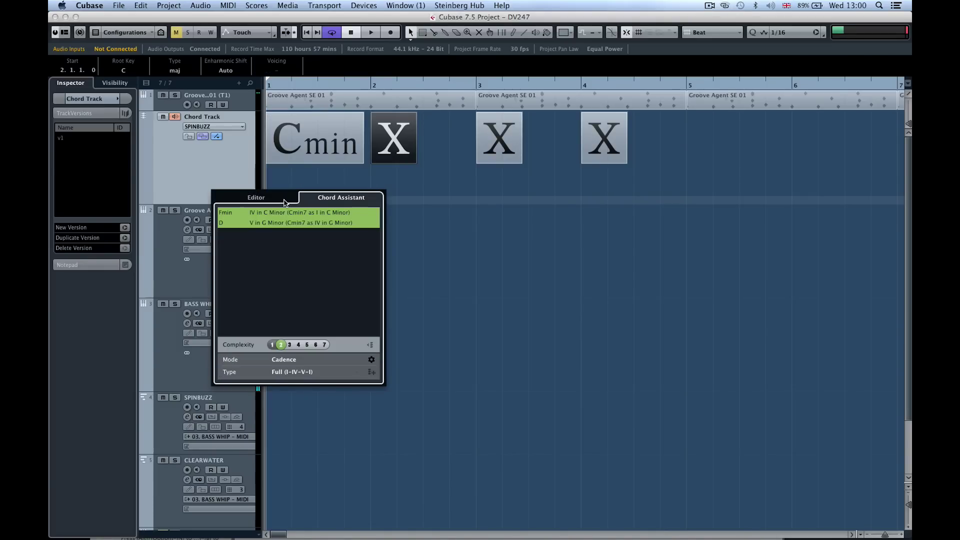
left_click(259, 199)
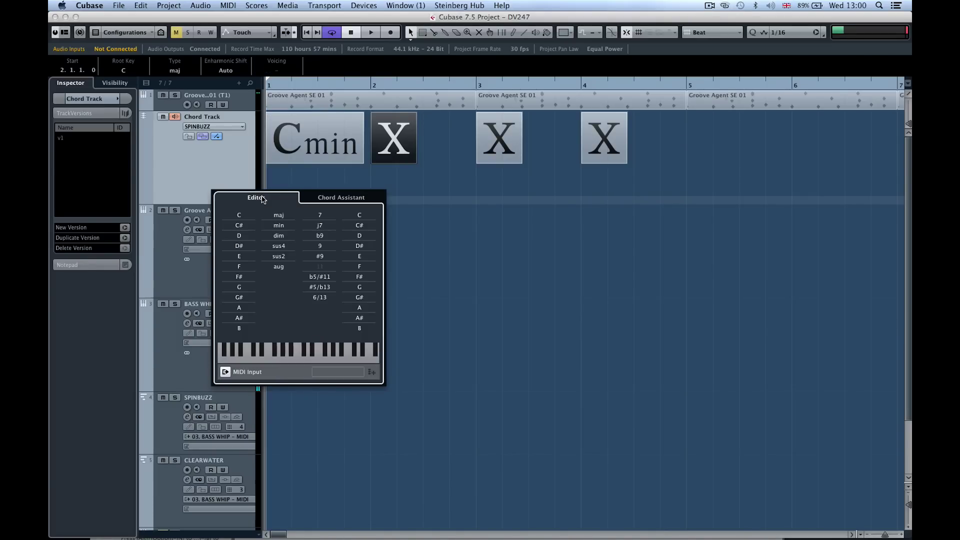
left_click(329, 201)
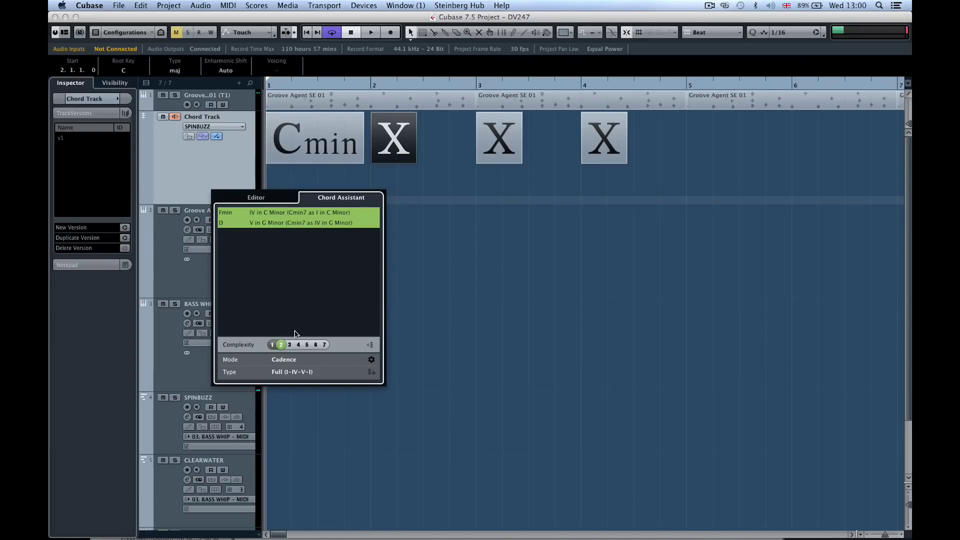
left_click(294, 359)
left_click(294, 359)
left_click(290, 372)
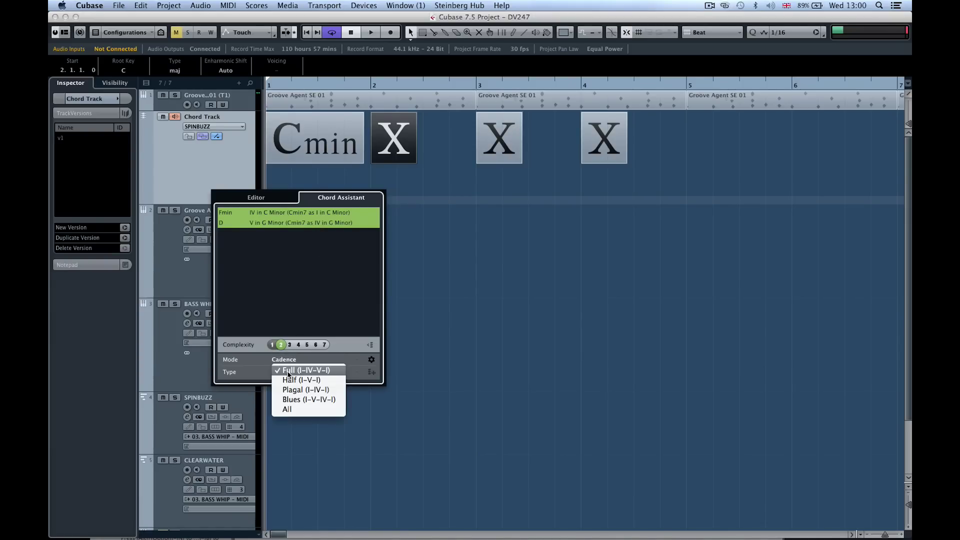
left_click(356, 363)
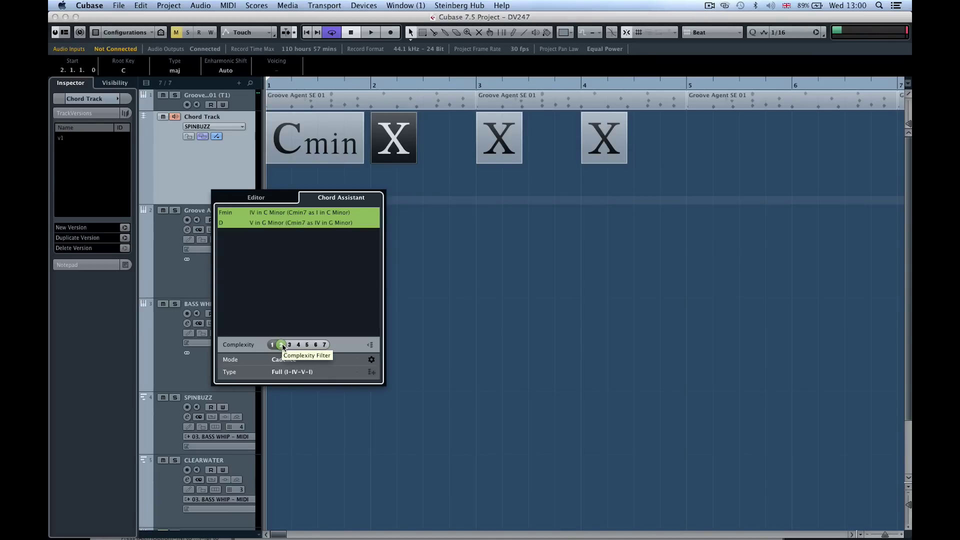
Lower suggestion complexity from 6 down to 2 and make the second chord Fmin.
left_click(316, 346)
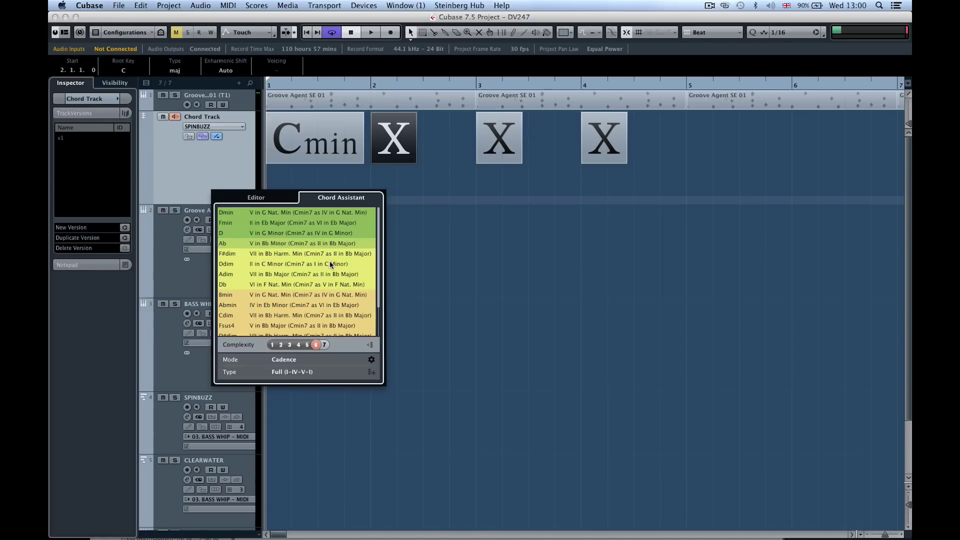
left_click(307, 345)
left_click(289, 345)
left_click(281, 345)
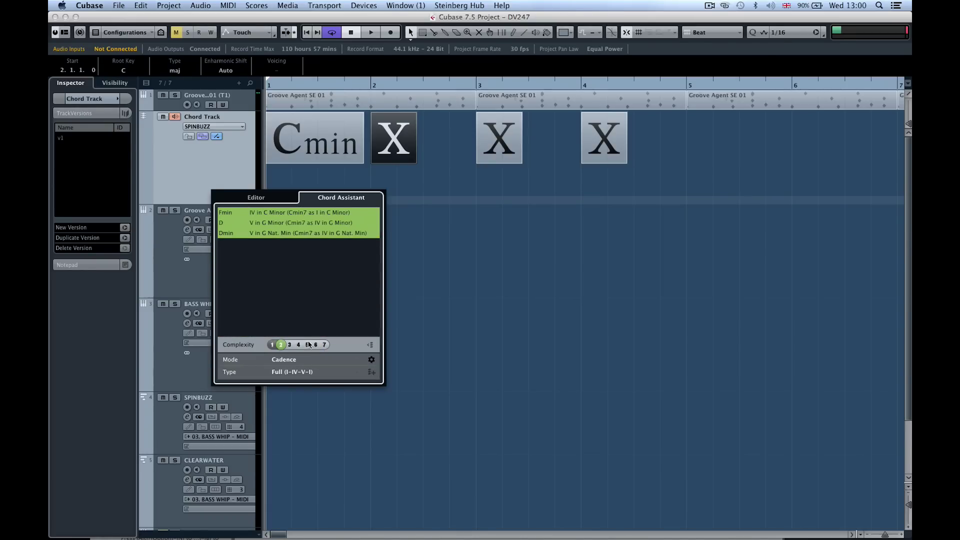
left_click(238, 214)
With suggestions set to All types and complexity 3, make bars 3 and 4 B♭ and F.
key("Right")
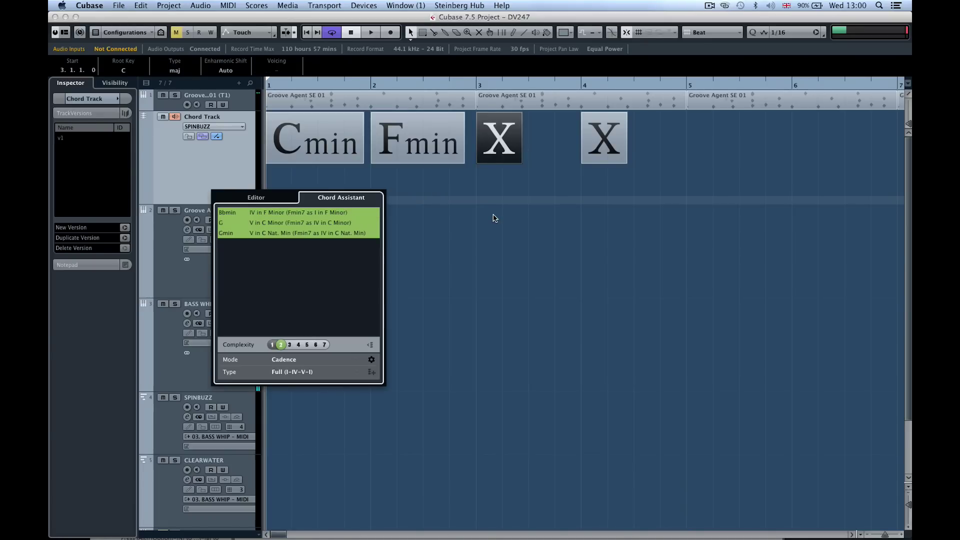
left_click(293, 372)
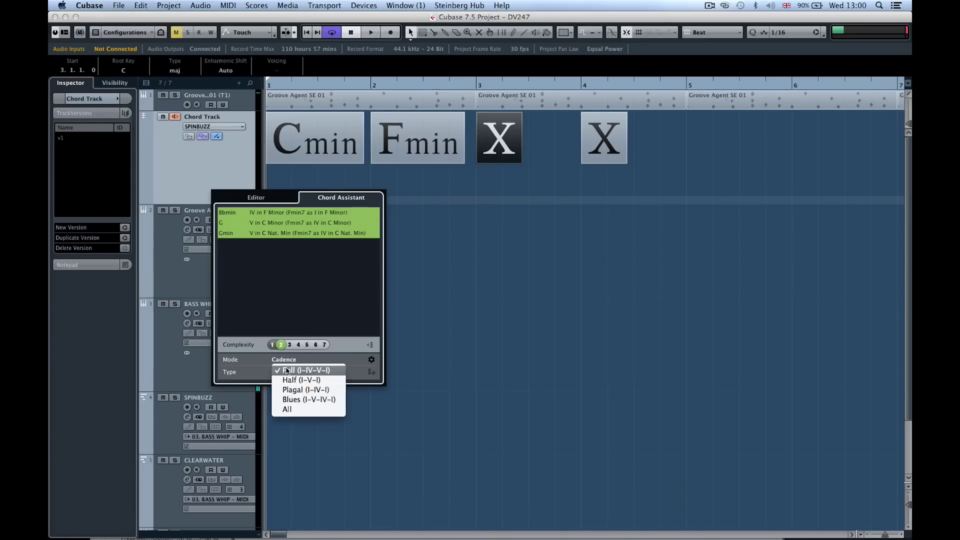
left_click(281, 414)
left_click(290, 344)
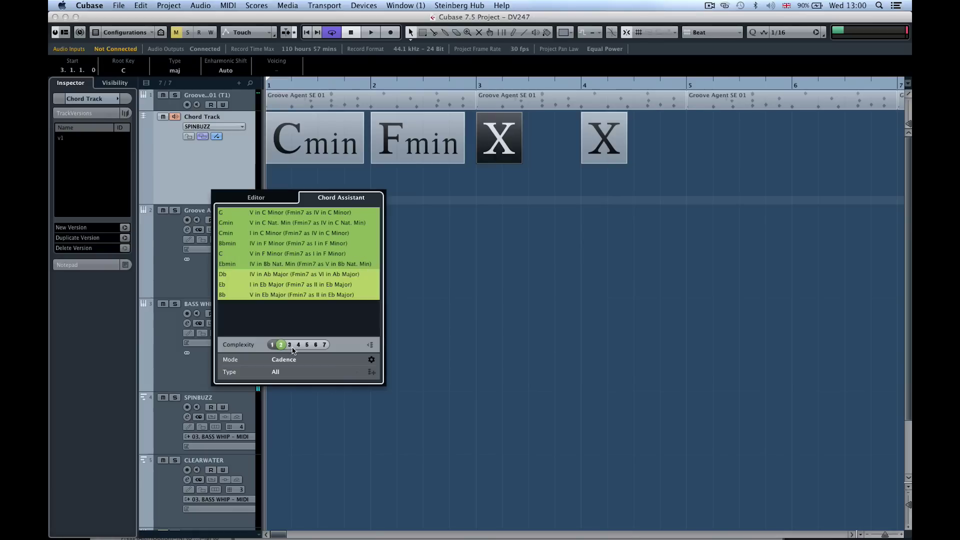
left_click(235, 285)
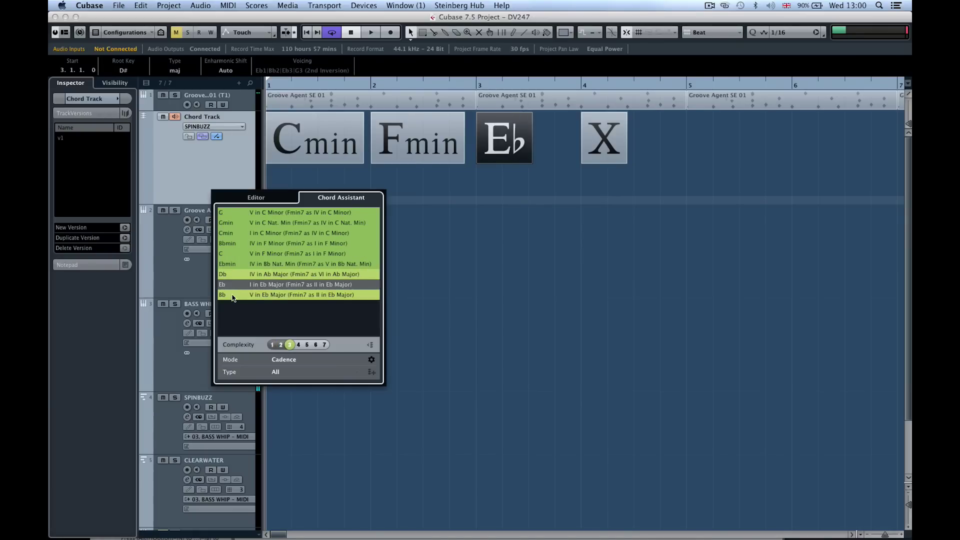
left_click(233, 296)
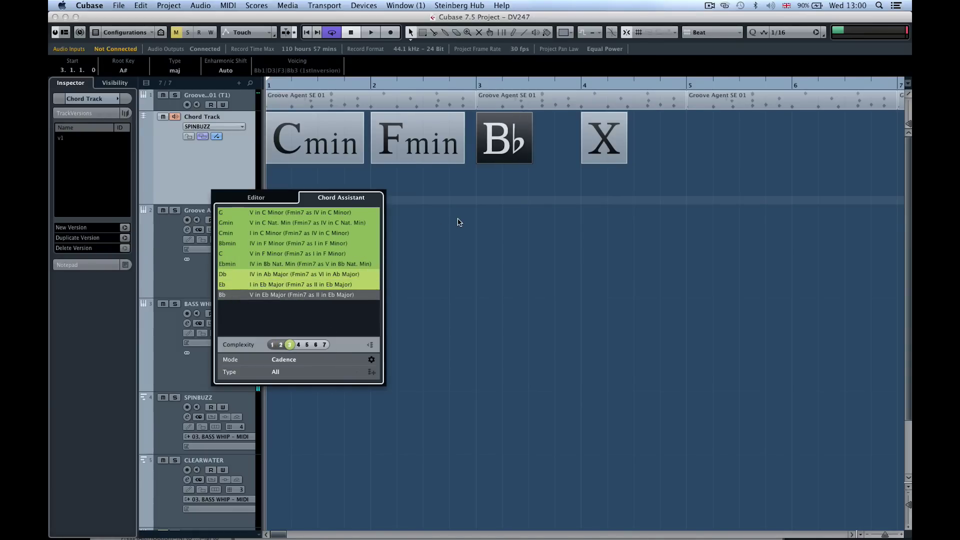
key("Right")
left_click(257, 223)
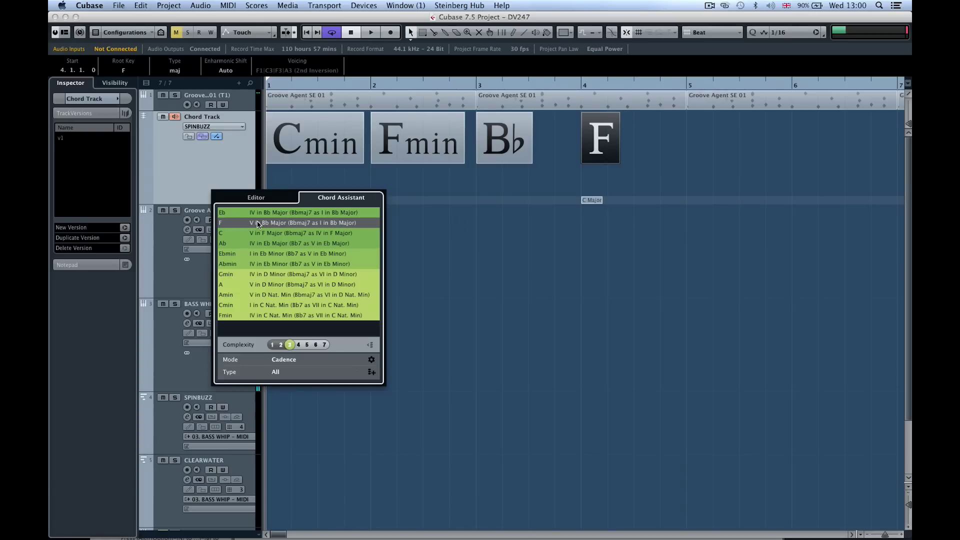
key("Left")
key("Left")
key("Left")
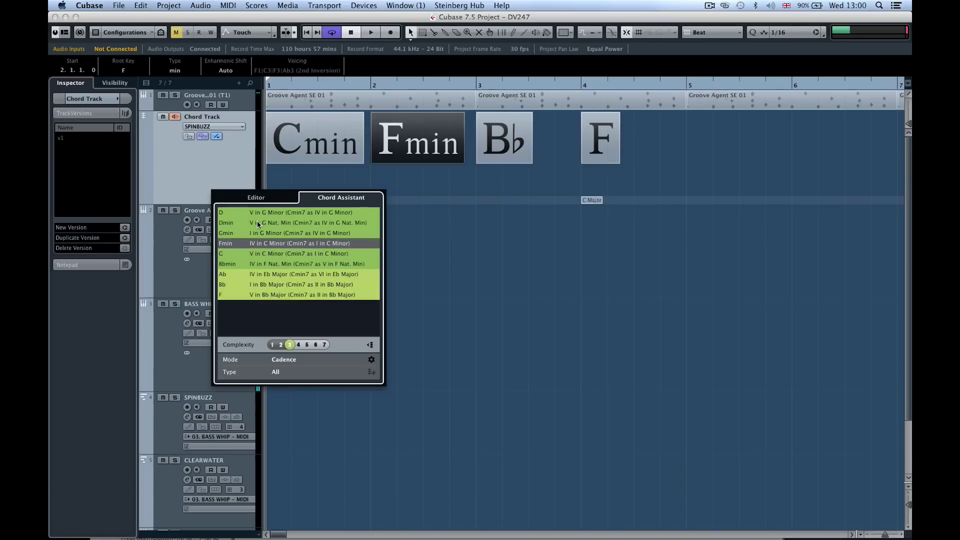
Close the suggestions popup and play the Cmin–Fmin–B♭–F progression from bar 1.
left_click(465, 256)
key("space")
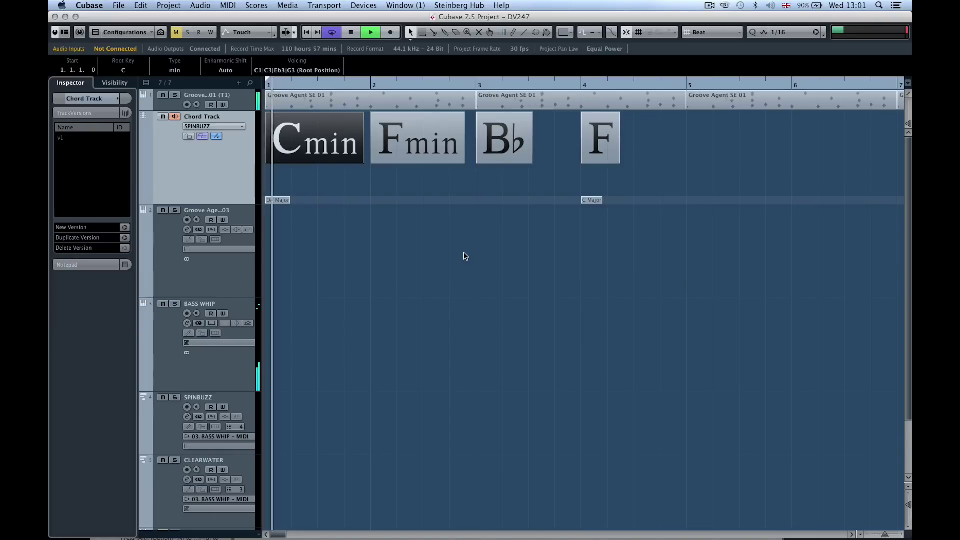
key("space")
left_click(465, 256)
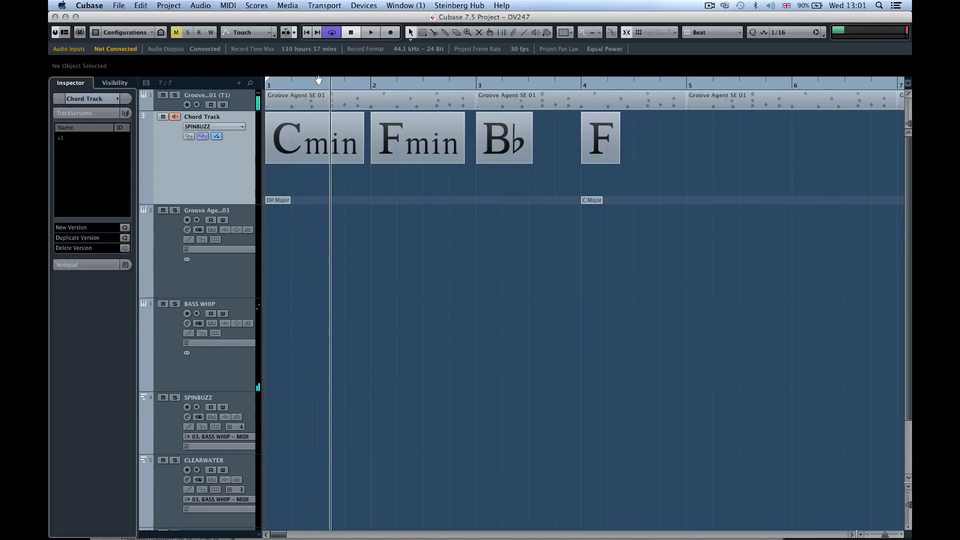
left_click(269, 85)
key("space")
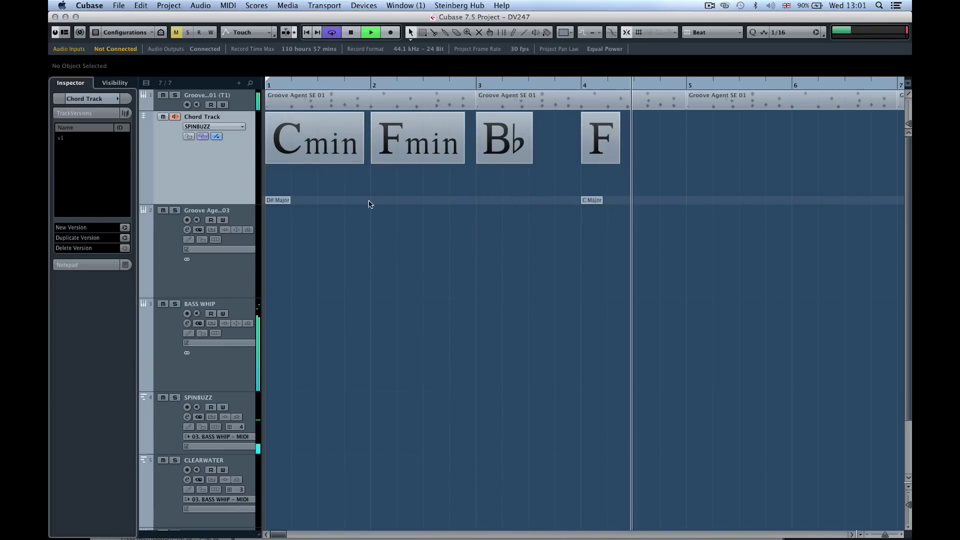
key("space")
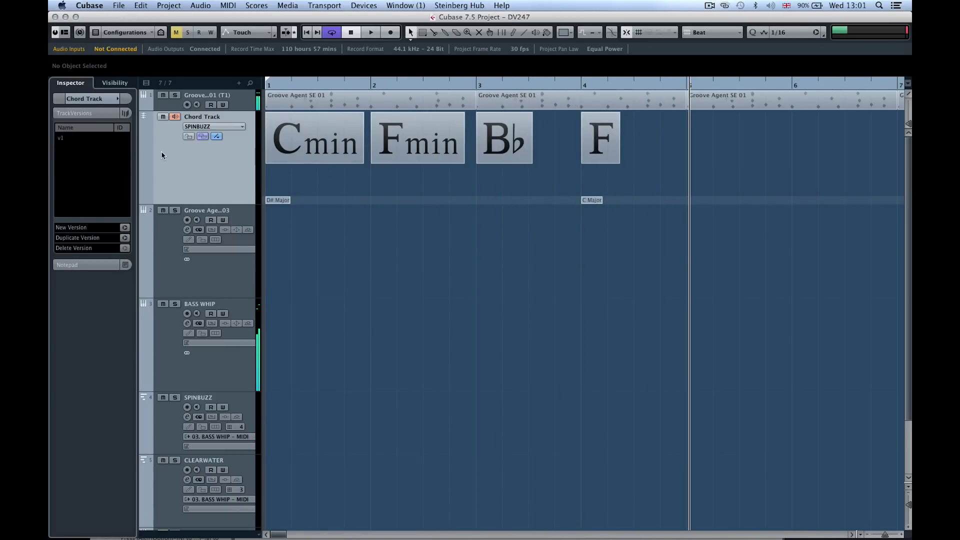
Create a new chord track version, keeping its name as v2.
left_click(124, 227)
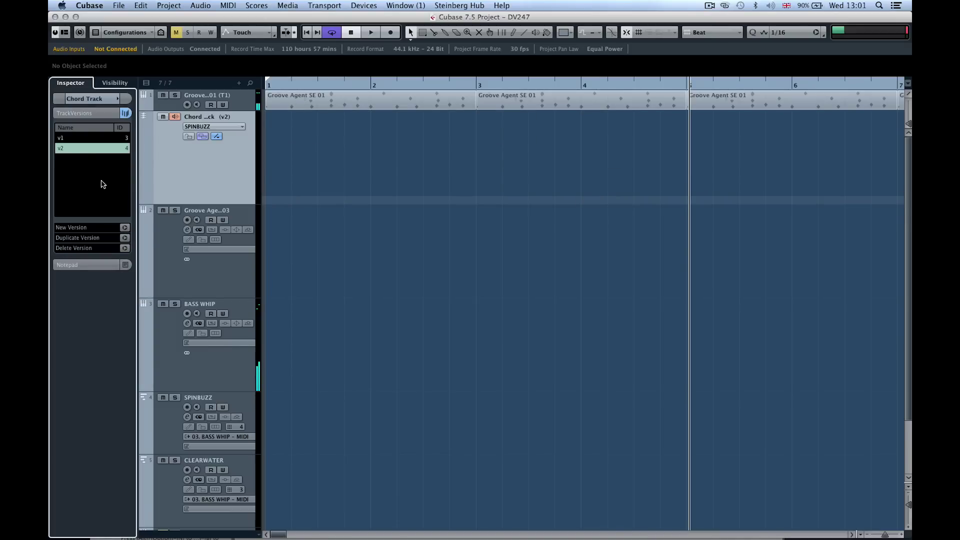
double_click(77, 148)
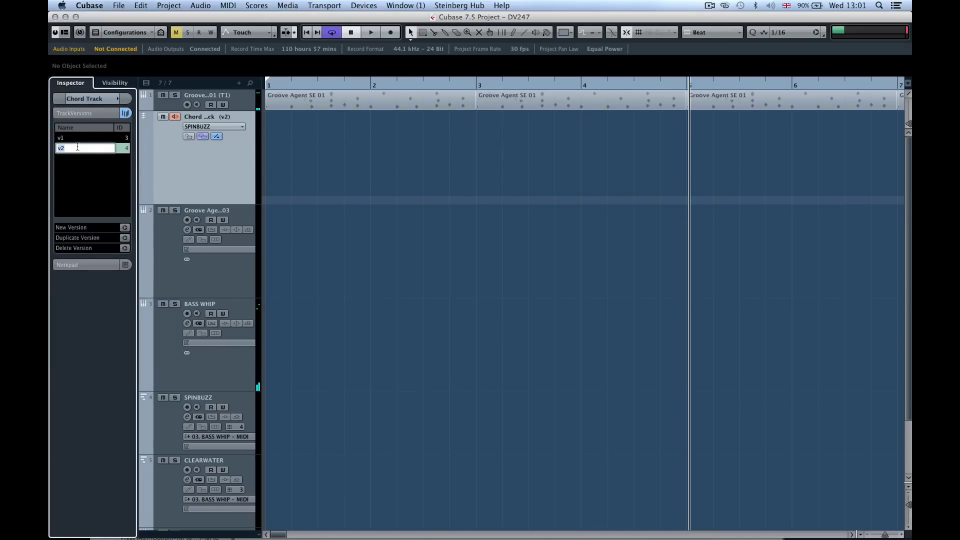
left_click(300, 180)
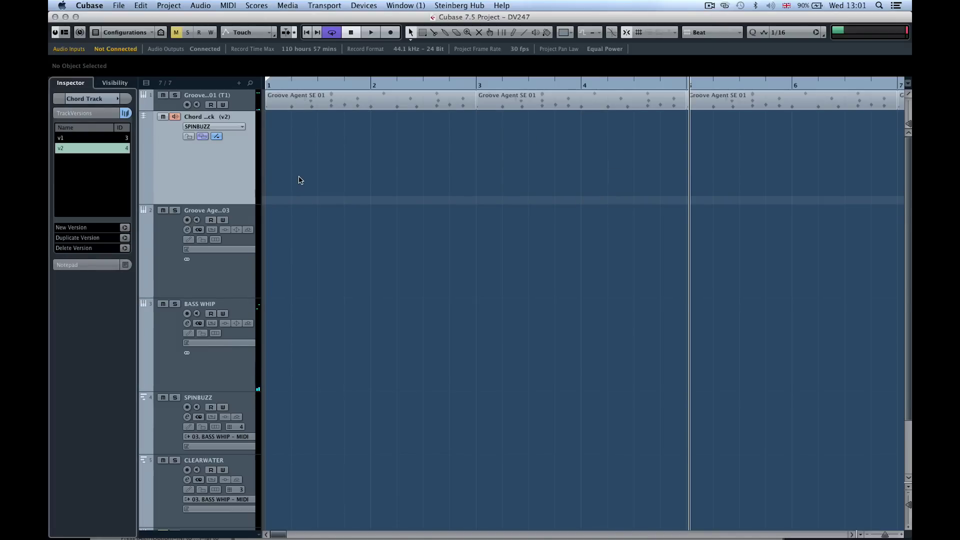
Draw four empty chord events at bars 1–4 with the Draw tool, then return to the Object Selection tool.
right_click(335, 179)
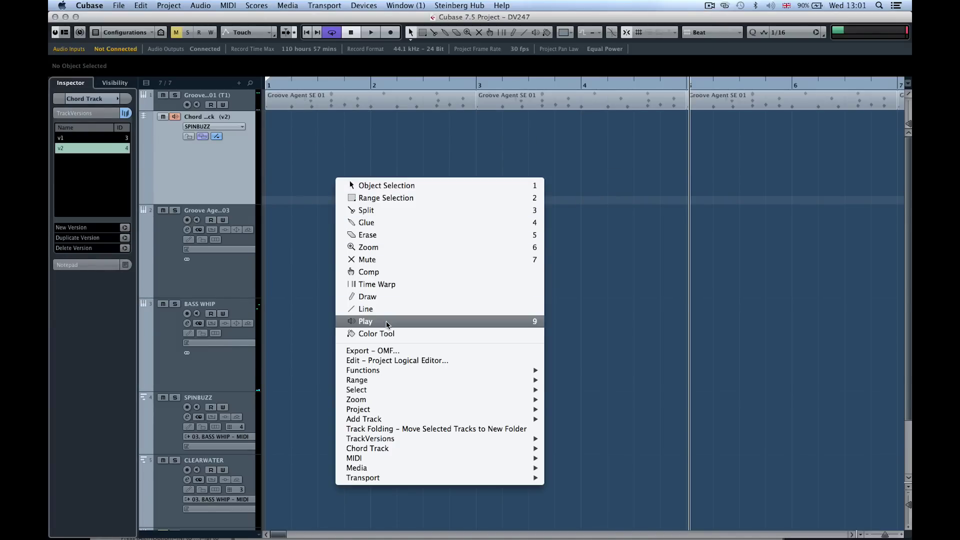
left_click(380, 297)
left_click(271, 150)
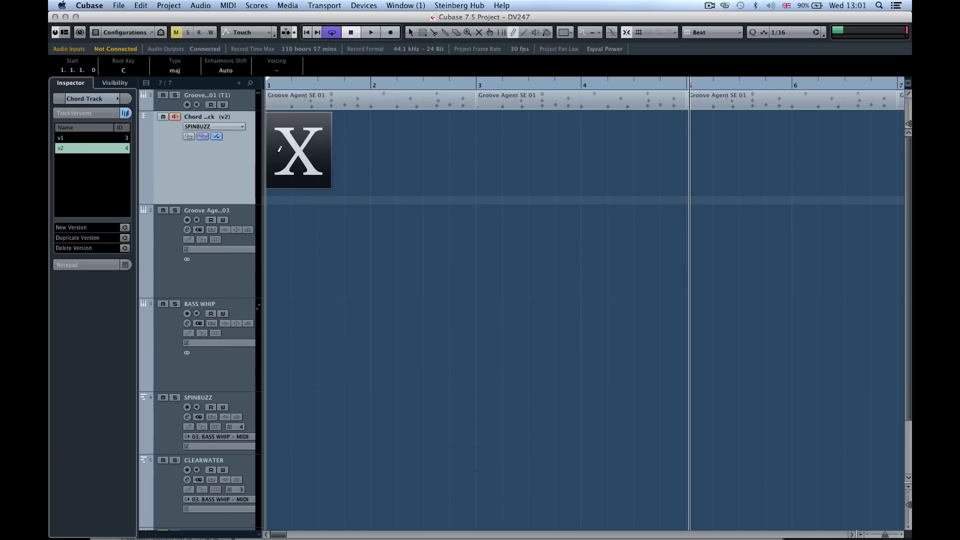
left_click(388, 134)
left_click(517, 128)
left_click(596, 134)
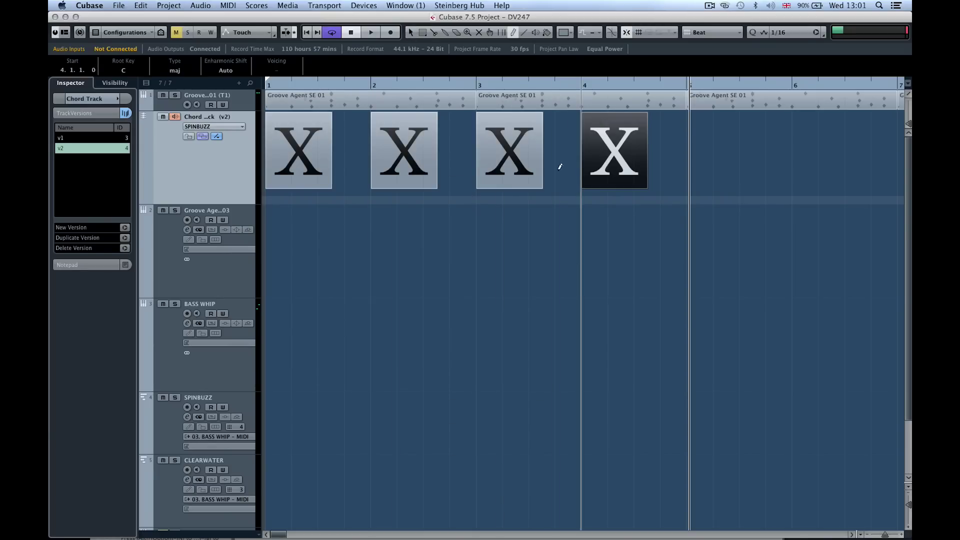
right_click(489, 278)
left_click(498, 281)
Set the first placeholder chord's root to E♭ in the Chord Editor.
double_click(270, 159)
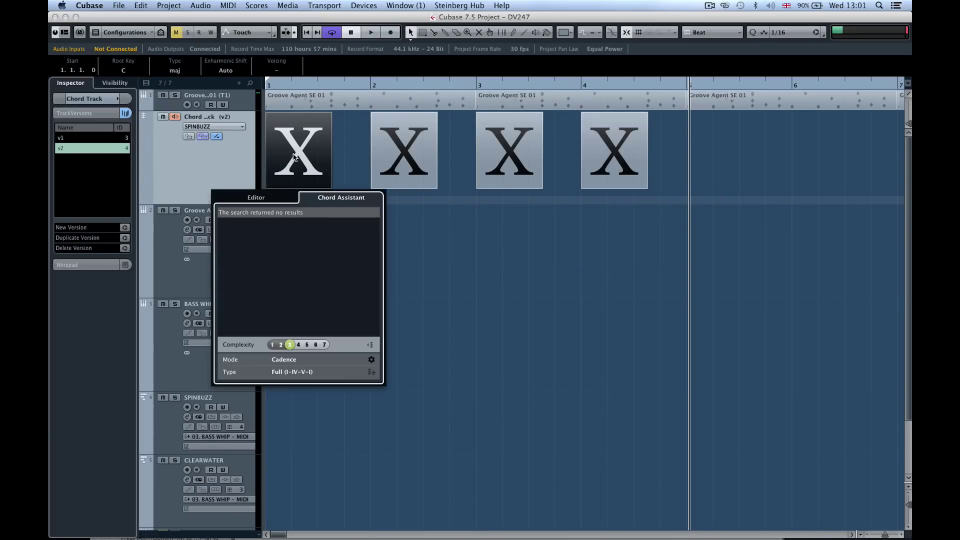
left_click(264, 200)
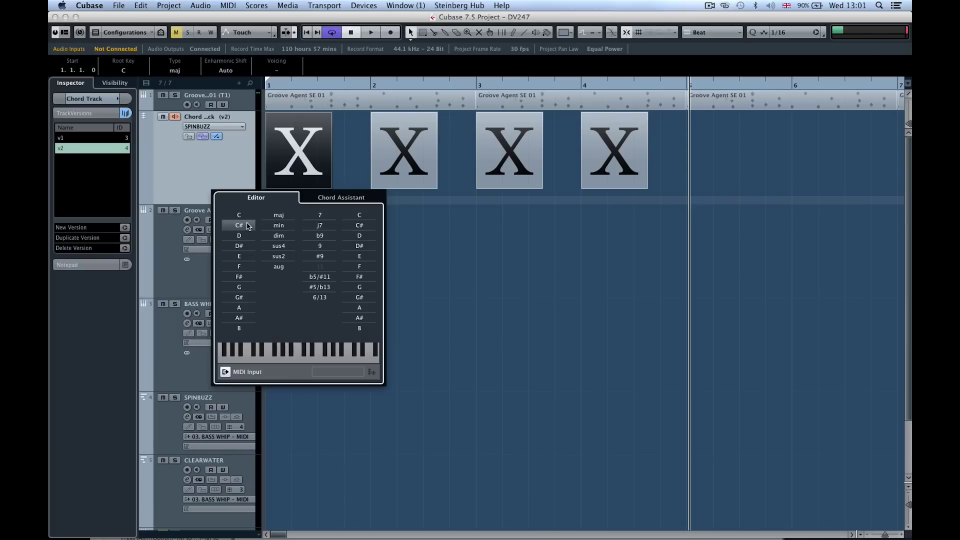
left_click(243, 255)
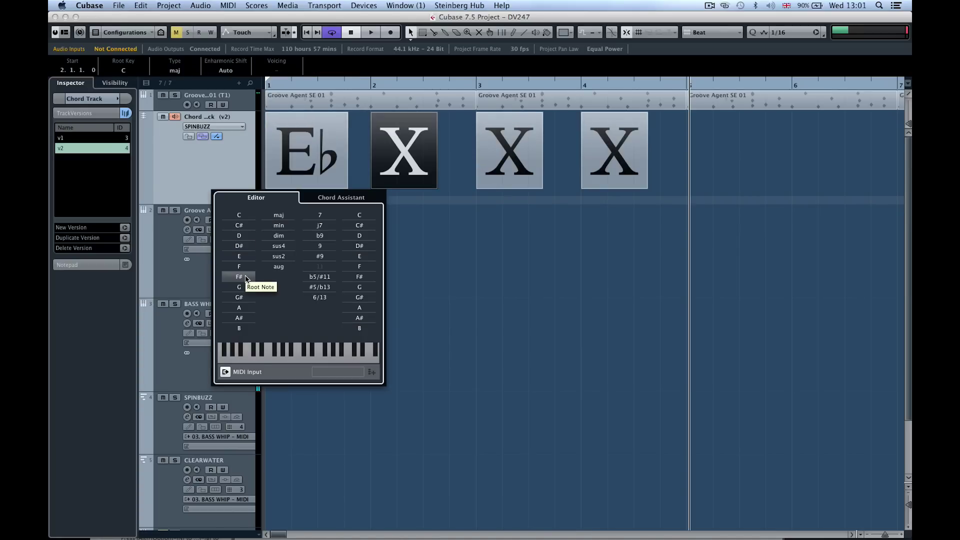
Fill bars 2–4 with Fmin, B♭ and Cmin from the suggested chords.
left_click(332, 200)
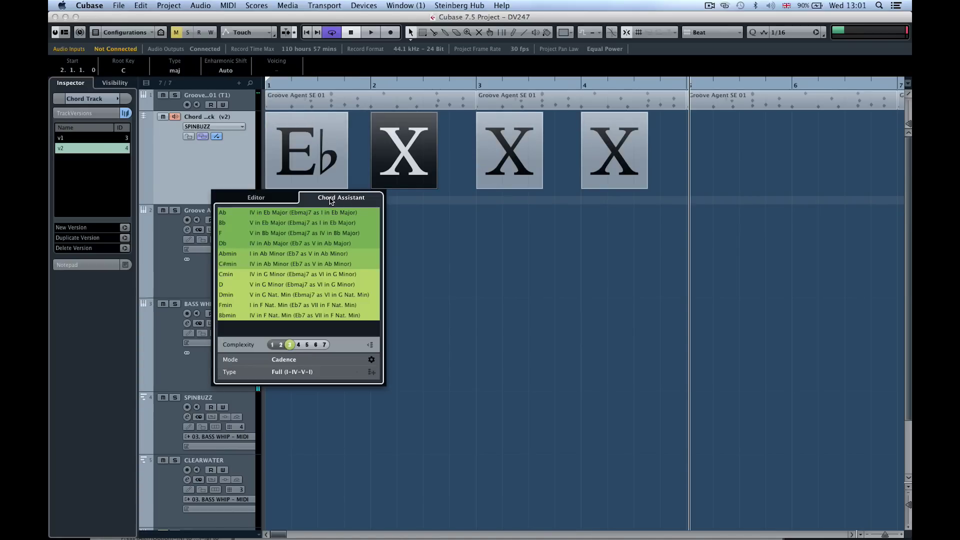
left_click(226, 305)
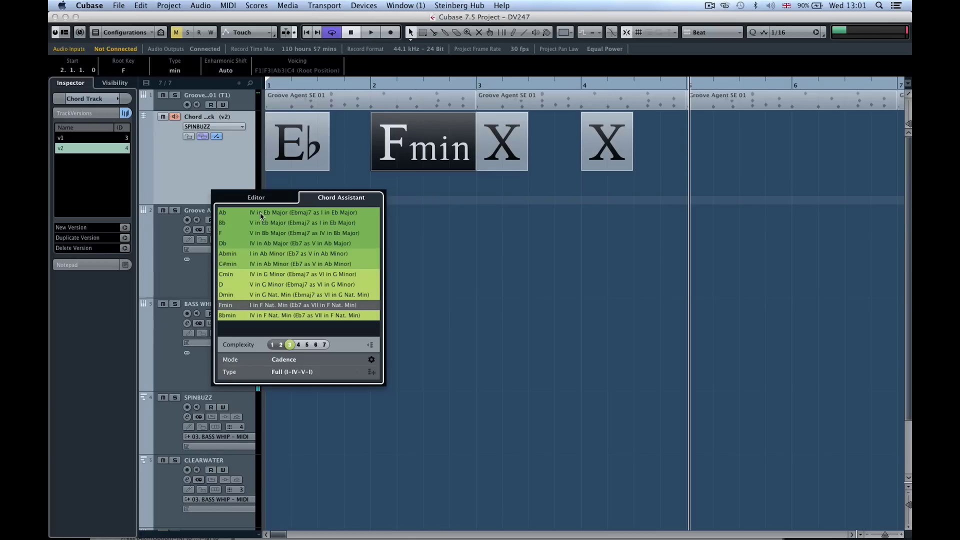
key("Right")
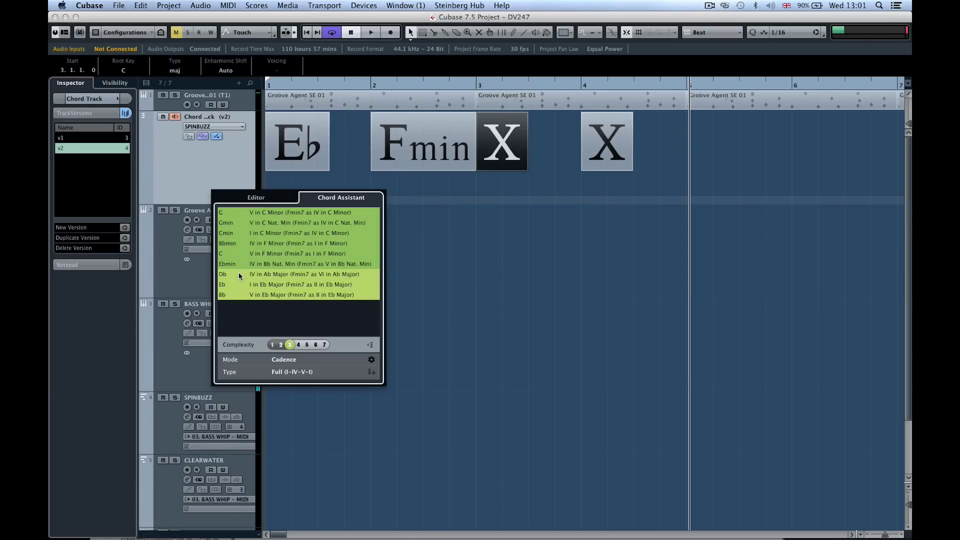
left_click(255, 296)
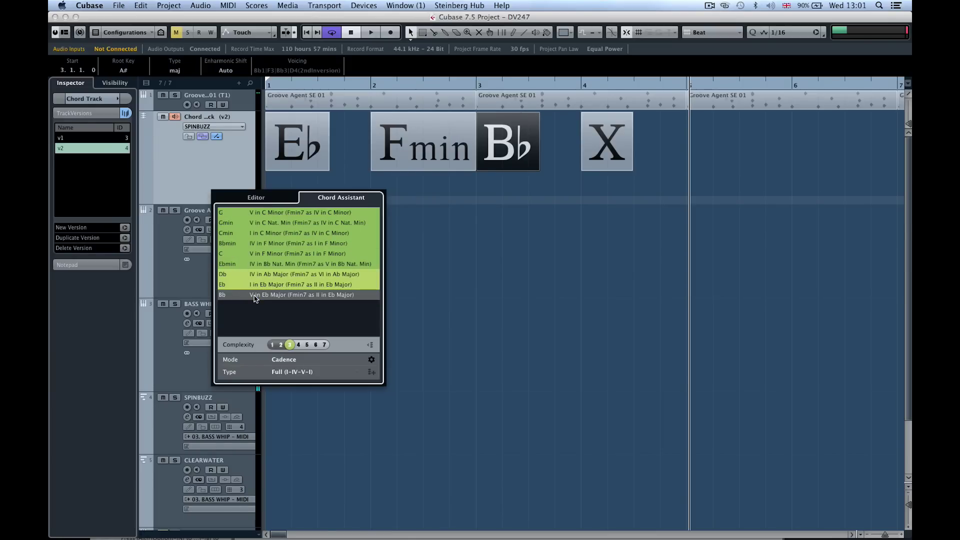
key("Right")
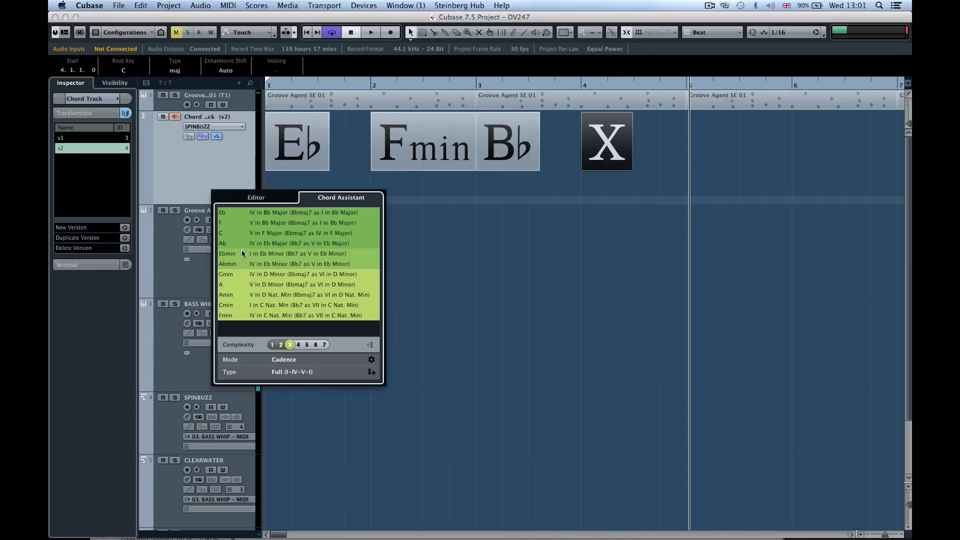
left_click(227, 304)
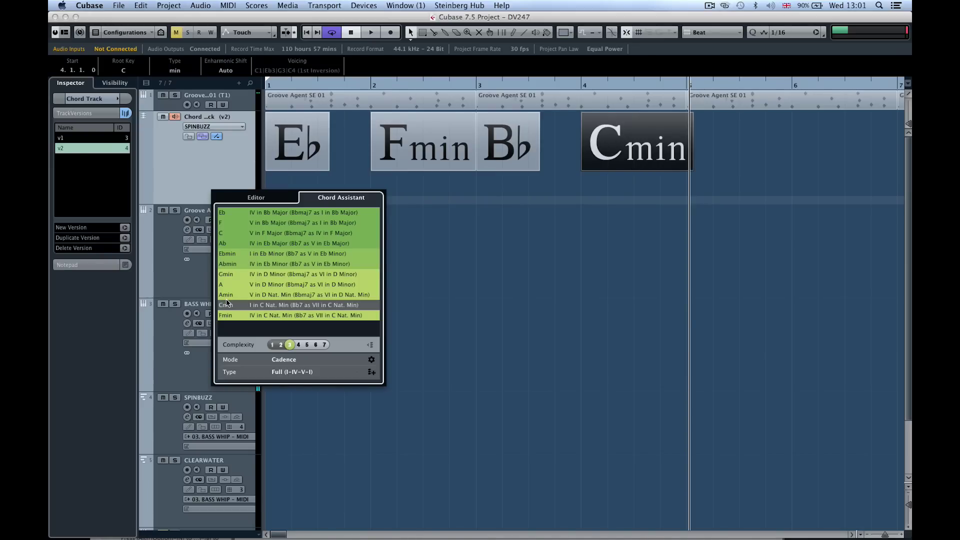
key("Escape")
key("Left")
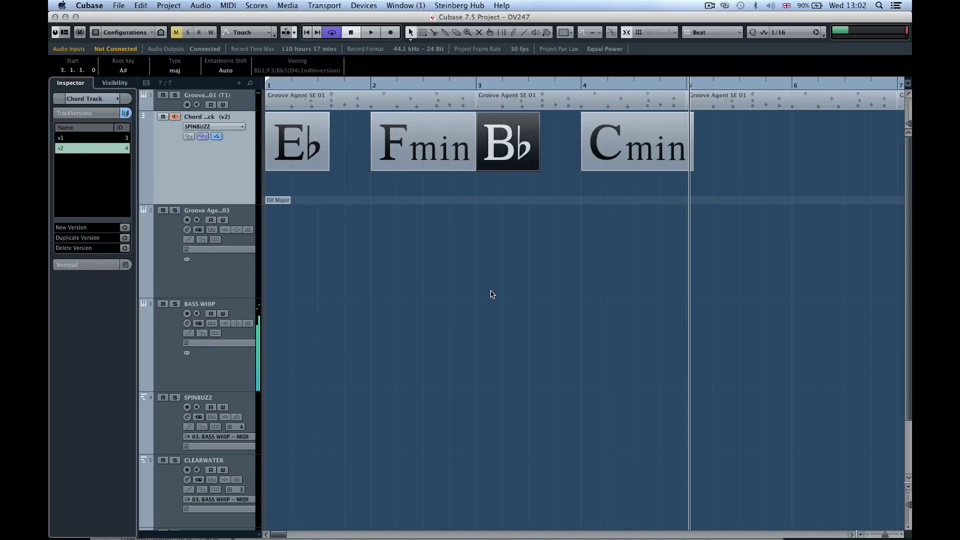
key("Left")
key("Left")
key("Down")
key("space")
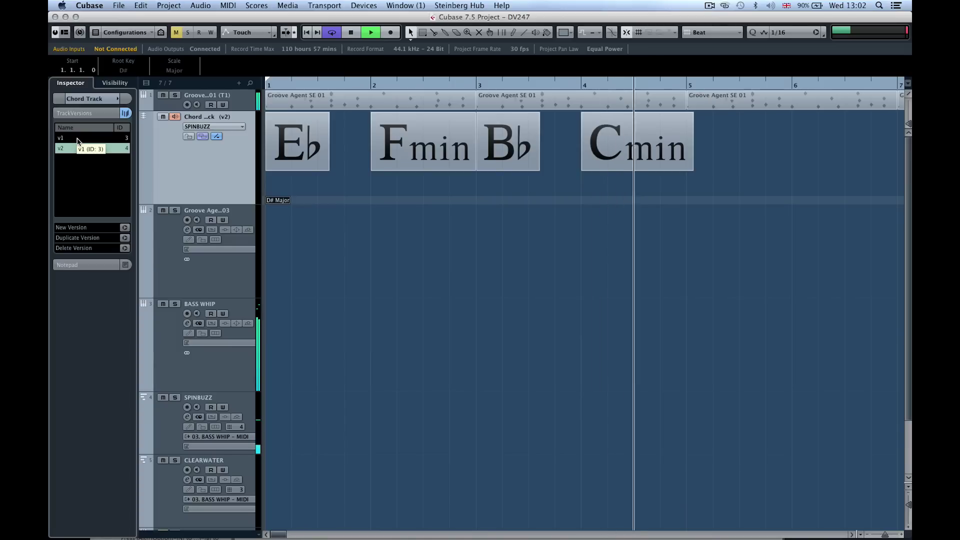
key("space")
key("comma")
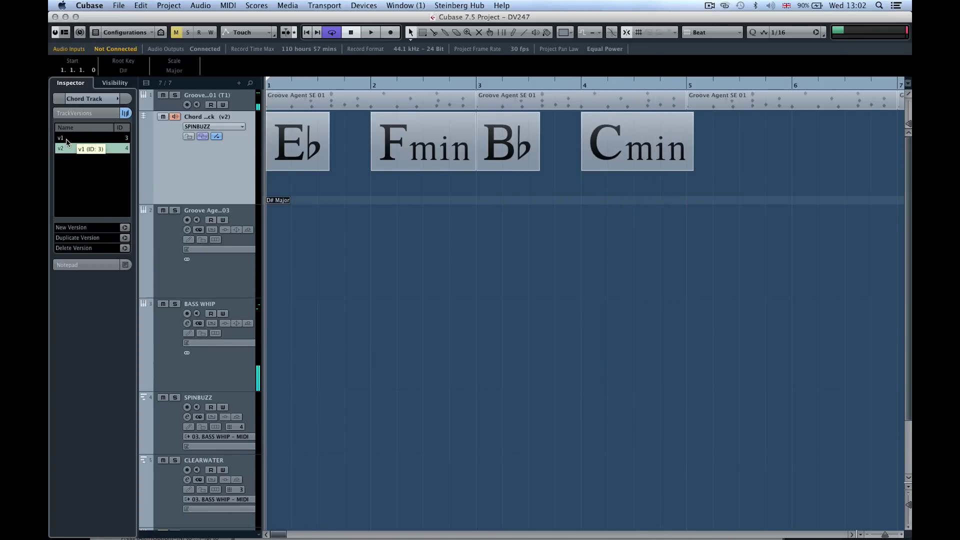
left_click(66, 139)
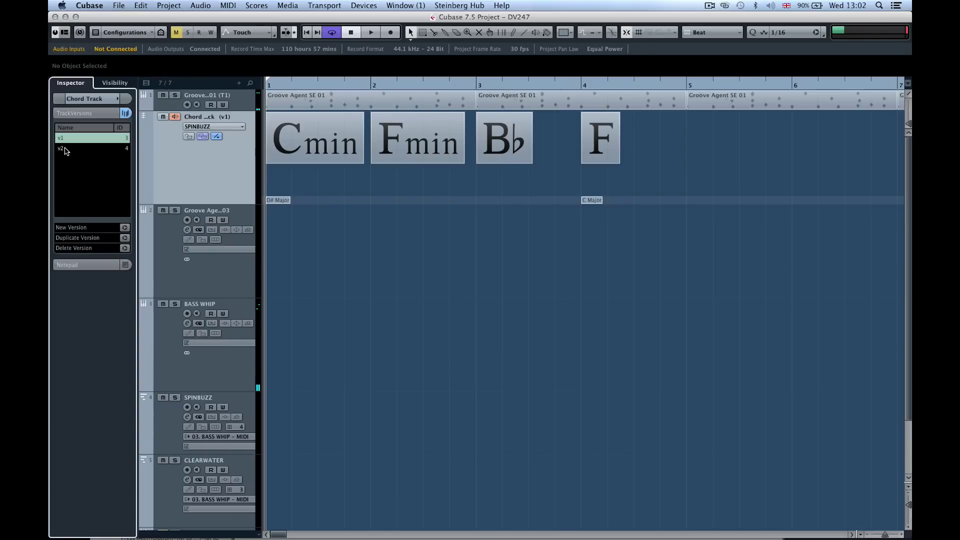
left_click(64, 148)
left_click(64, 139)
left_click(64, 148)
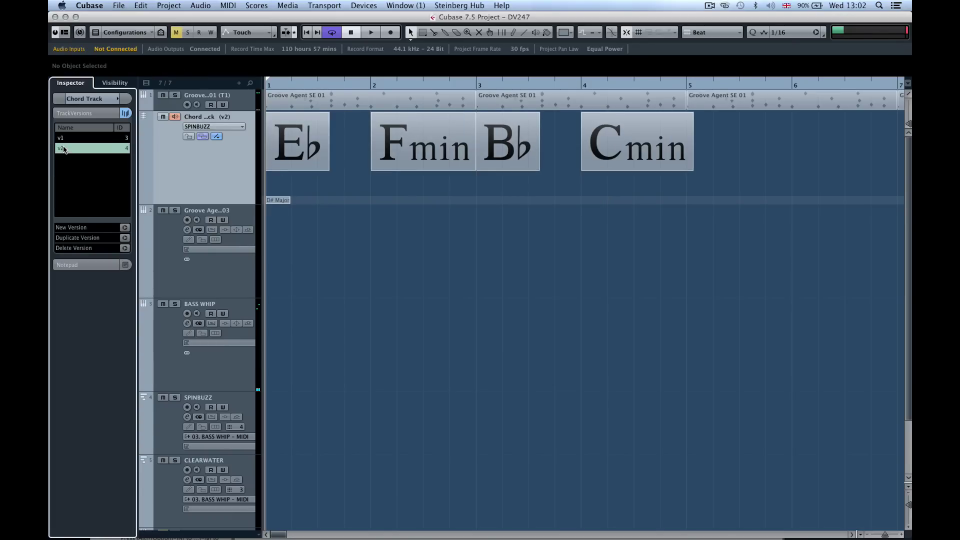
left_click(244, 101)
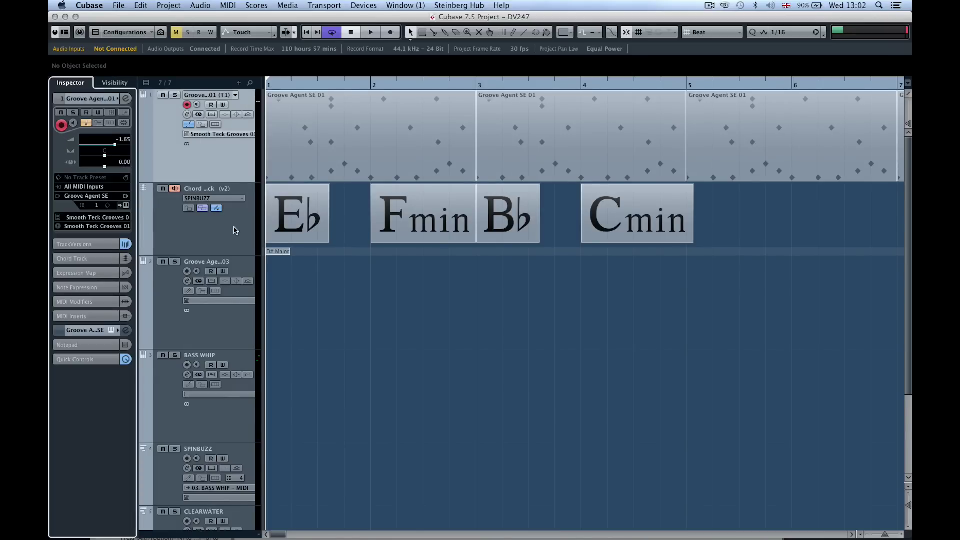
key("Down")
left_click(67, 139)
left_click(75, 149)
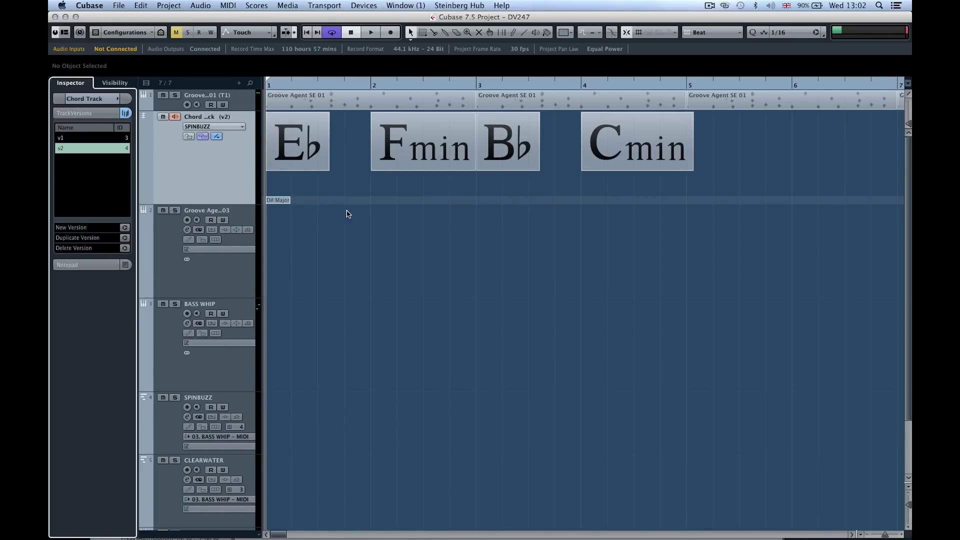
Convert the chords to a MIDI part on SPINBUZZ with Chords to MIDI, then open it in the Key Editor.
left_click(246, 405)
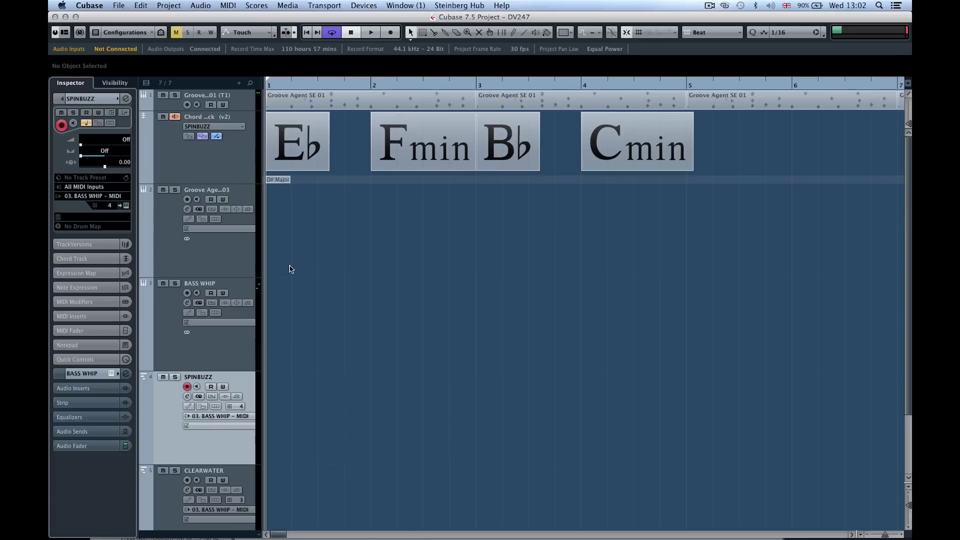
left_click(167, 5)
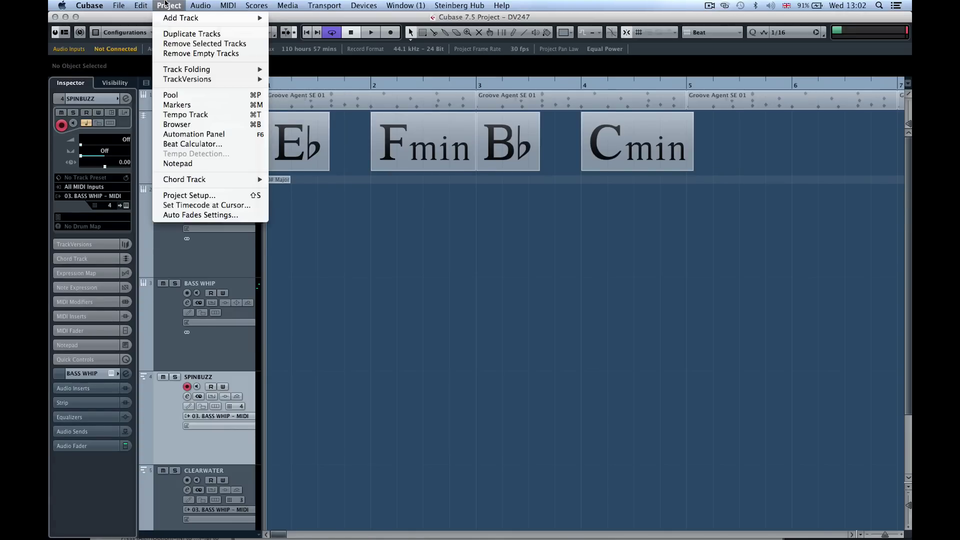
mouse_move(210, 179)
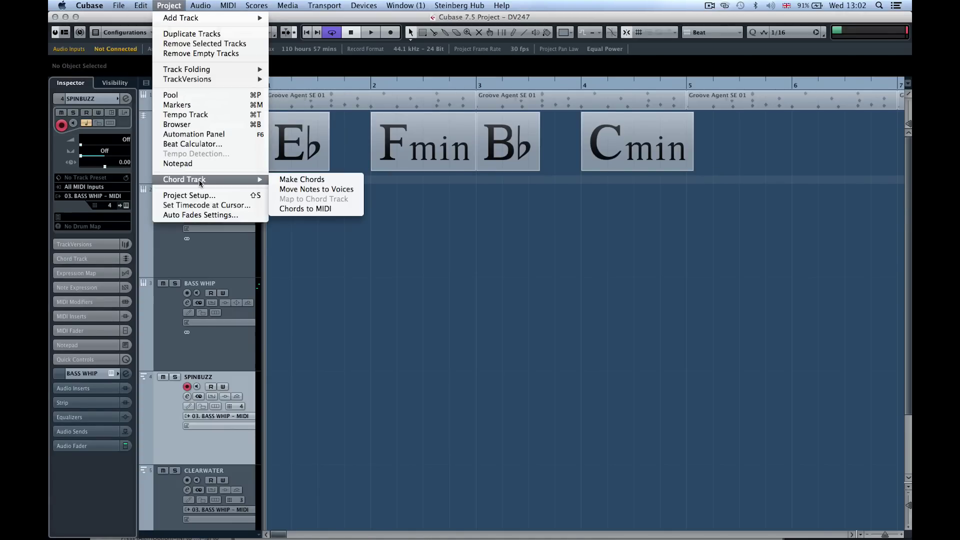
left_click(297, 209)
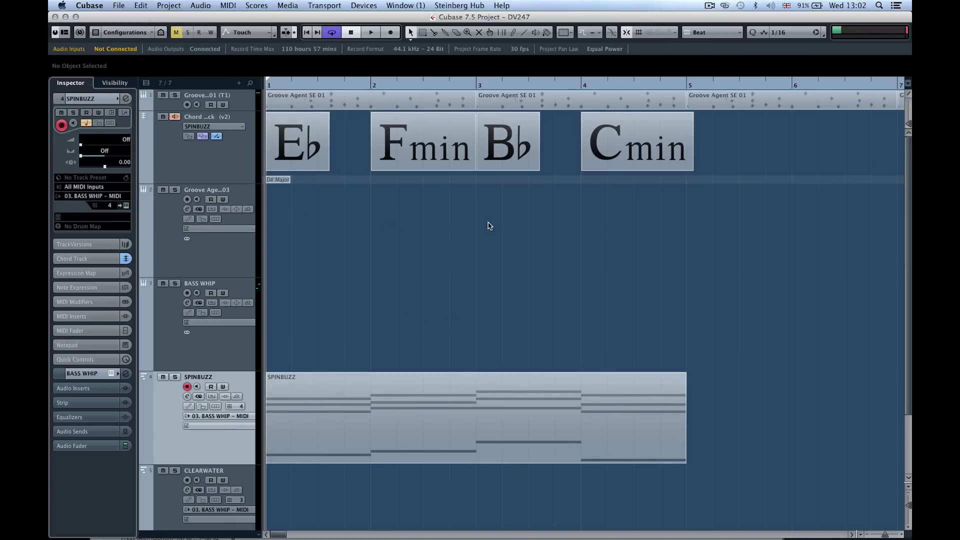
double_click(379, 409)
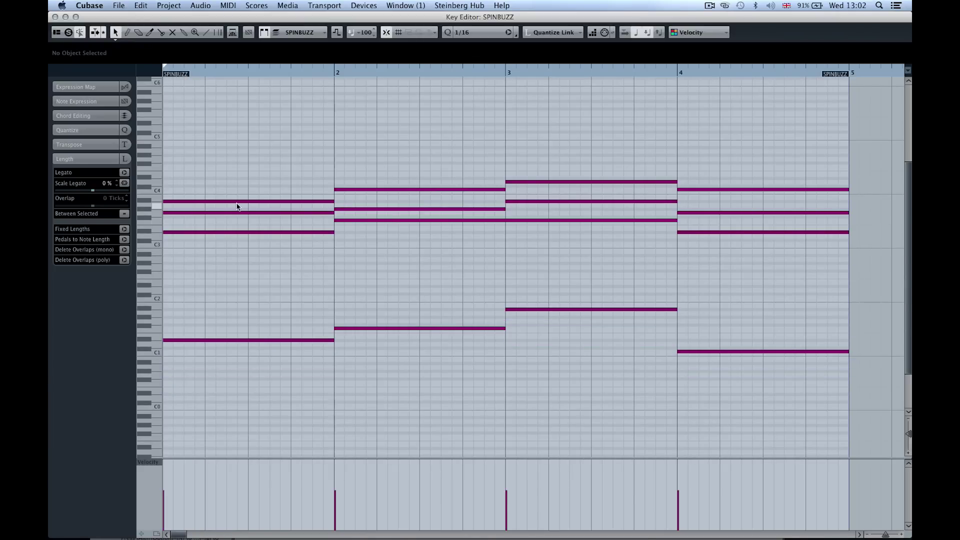
Zoom out with G, select the lowest note in bar 1, then close the Key Editor.
key("g")
key("g")
key("g")
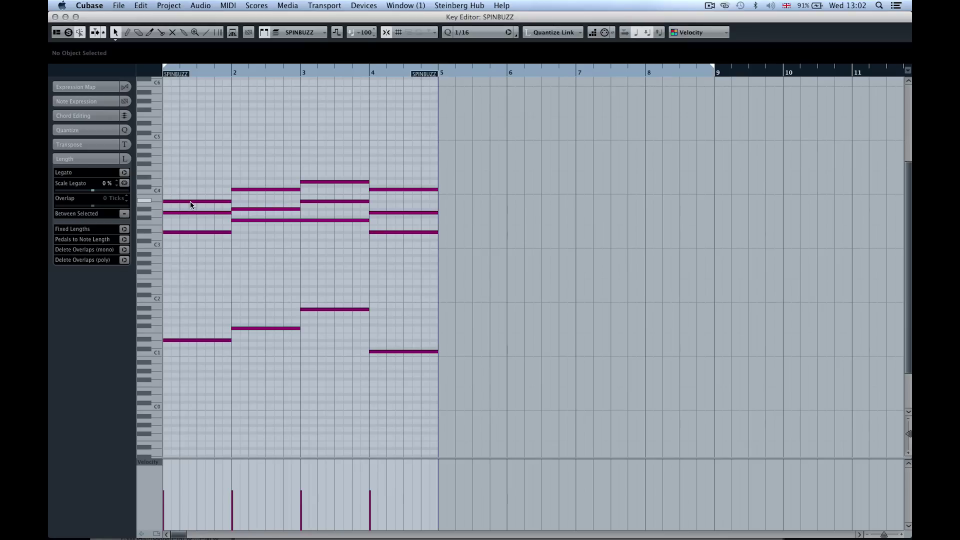
left_click(195, 341)
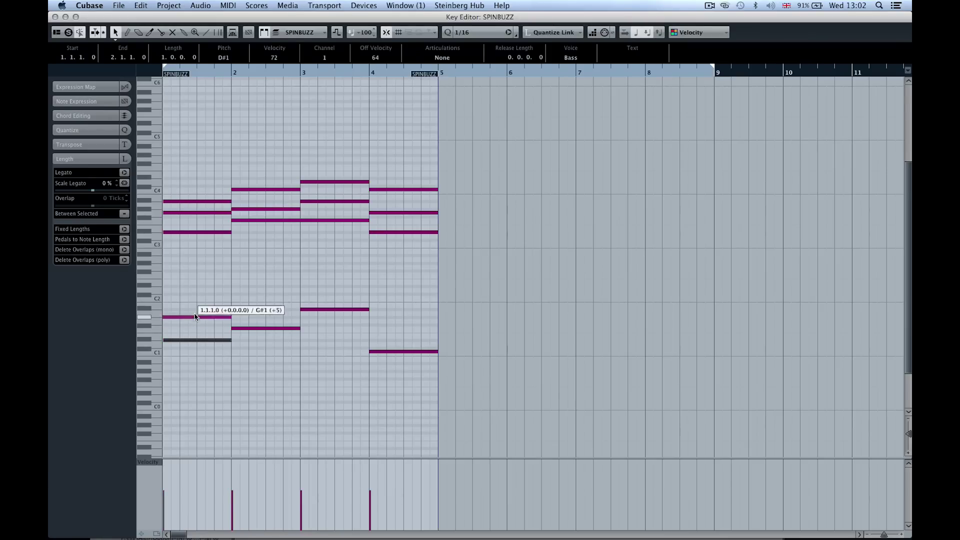
key("Return")
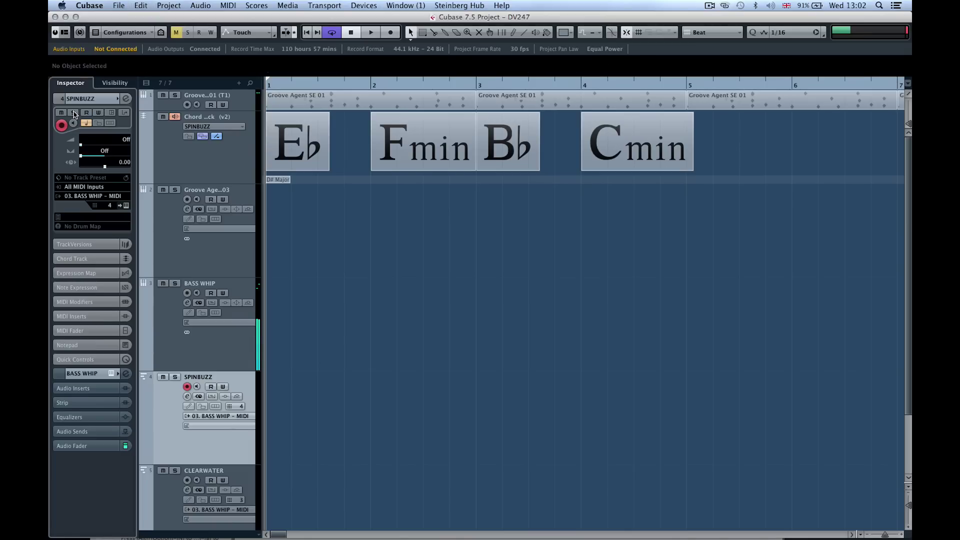
left_click(143, 5)
Undo Switch to Version to bring back the Cmin–Fmin–B♭–F chords of v1.
left_click(145, 18)
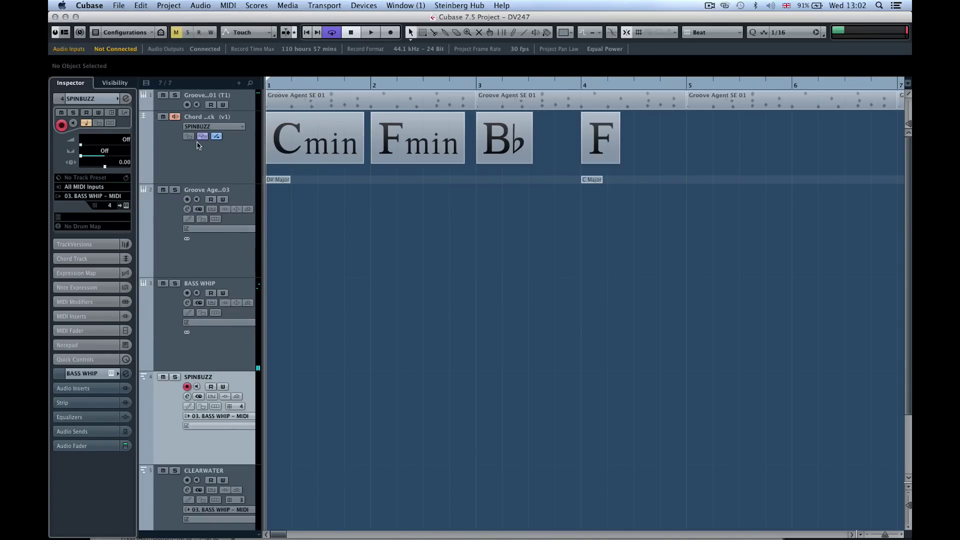